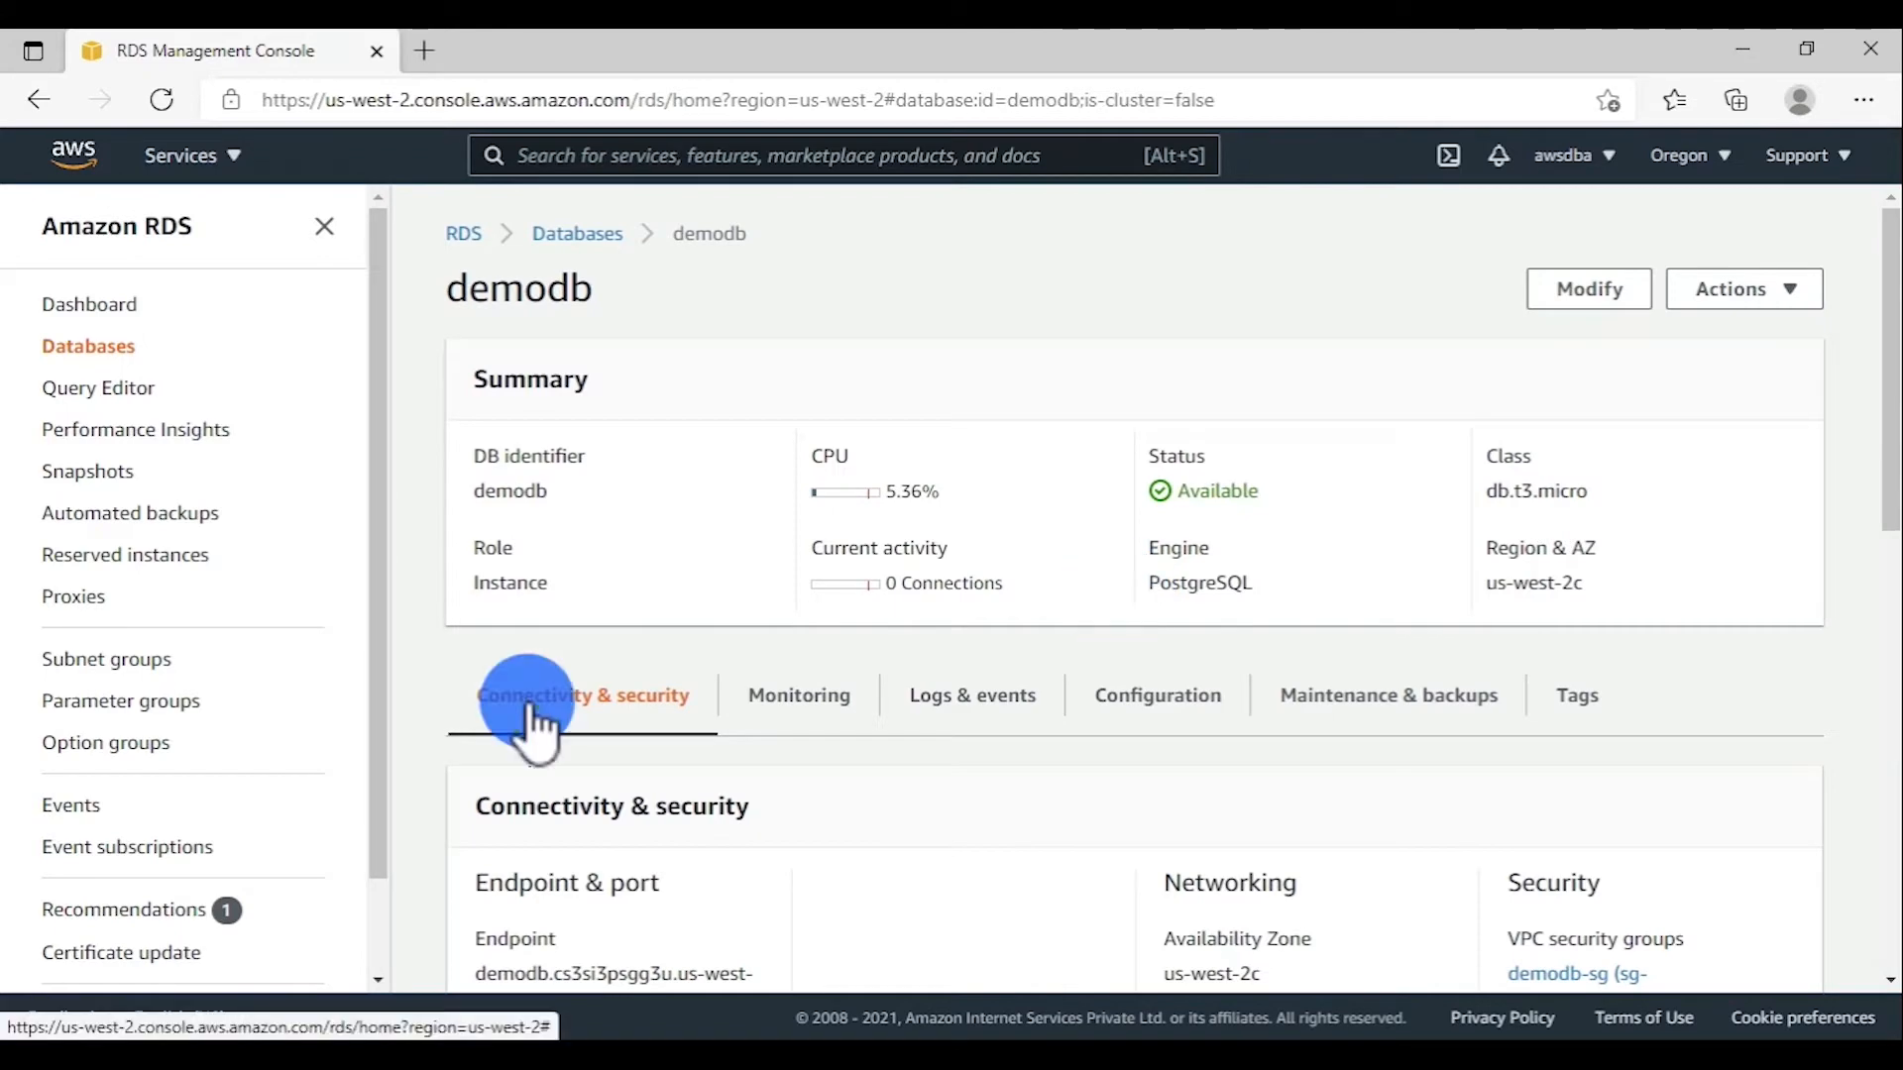
Review the demodb instance's connectivity and security details and its configuration, including the engine version.
scroll(498, 620, down, 3)
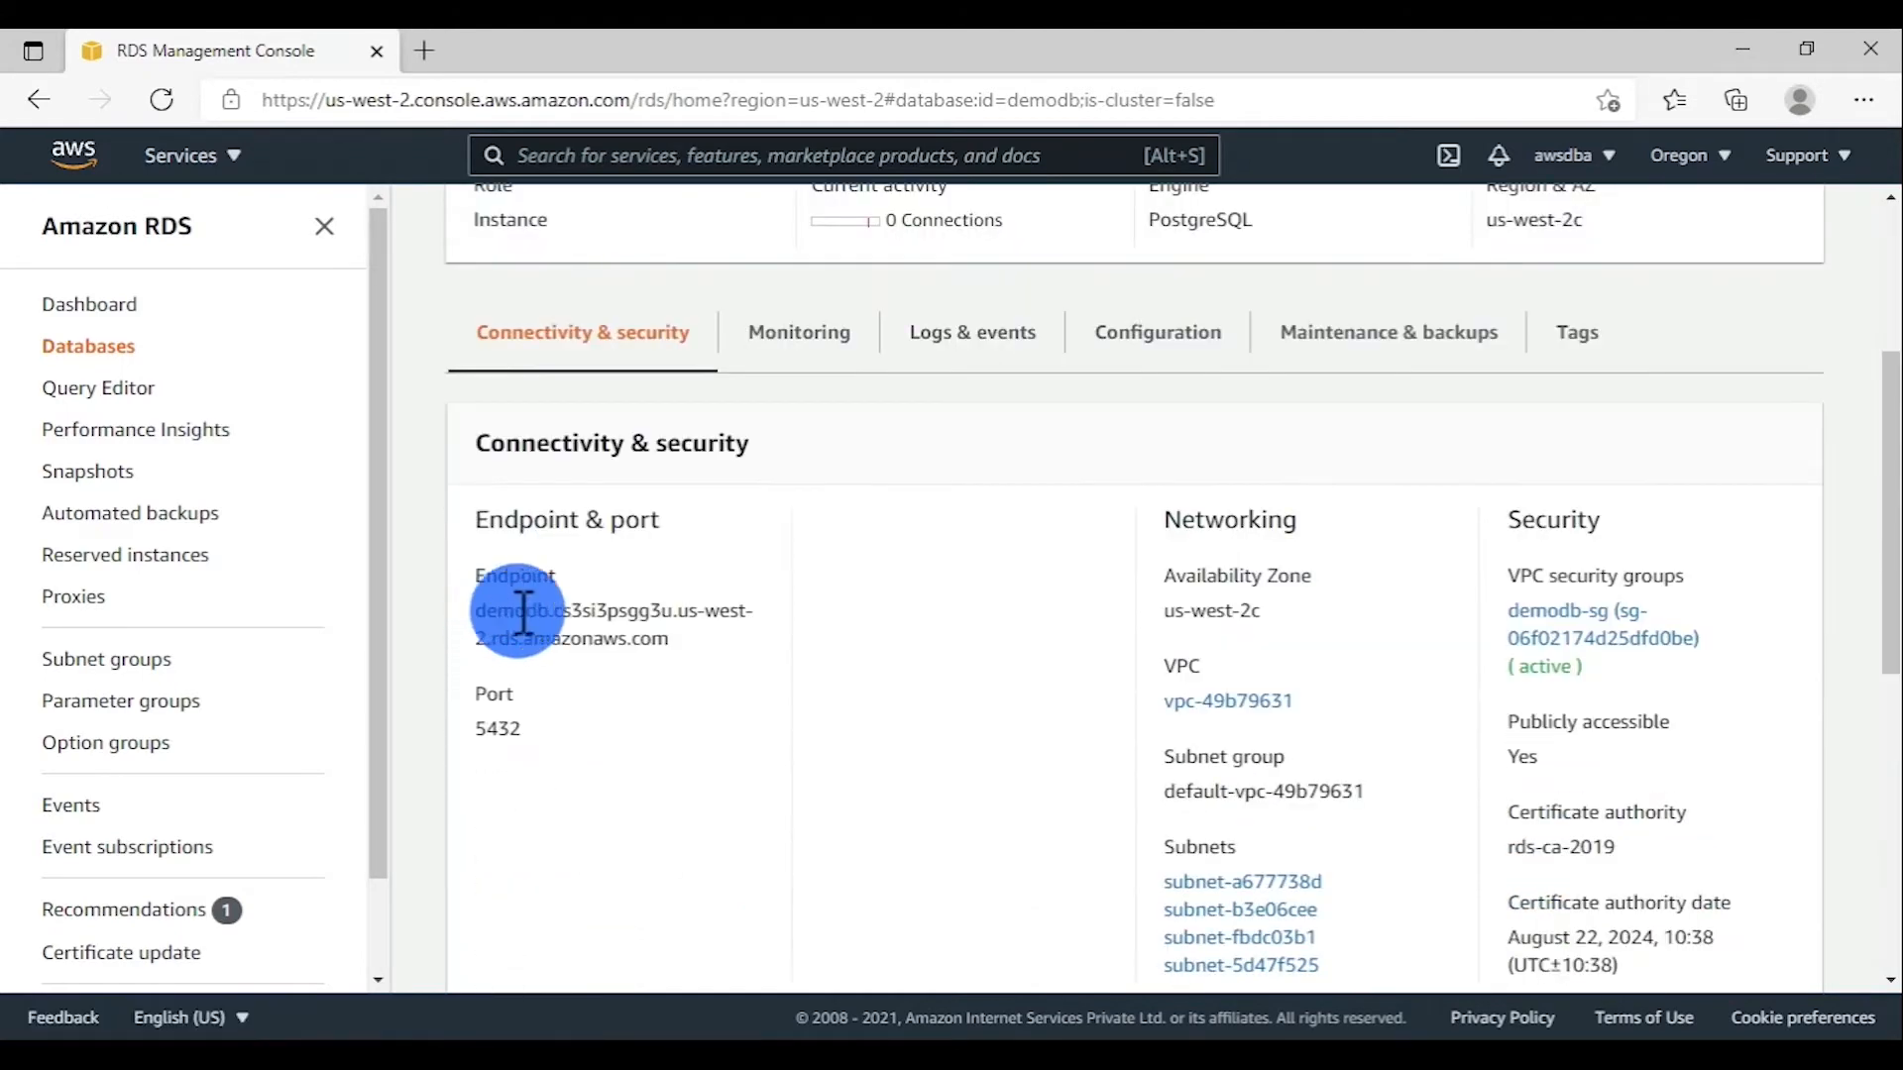
click(1149, 386)
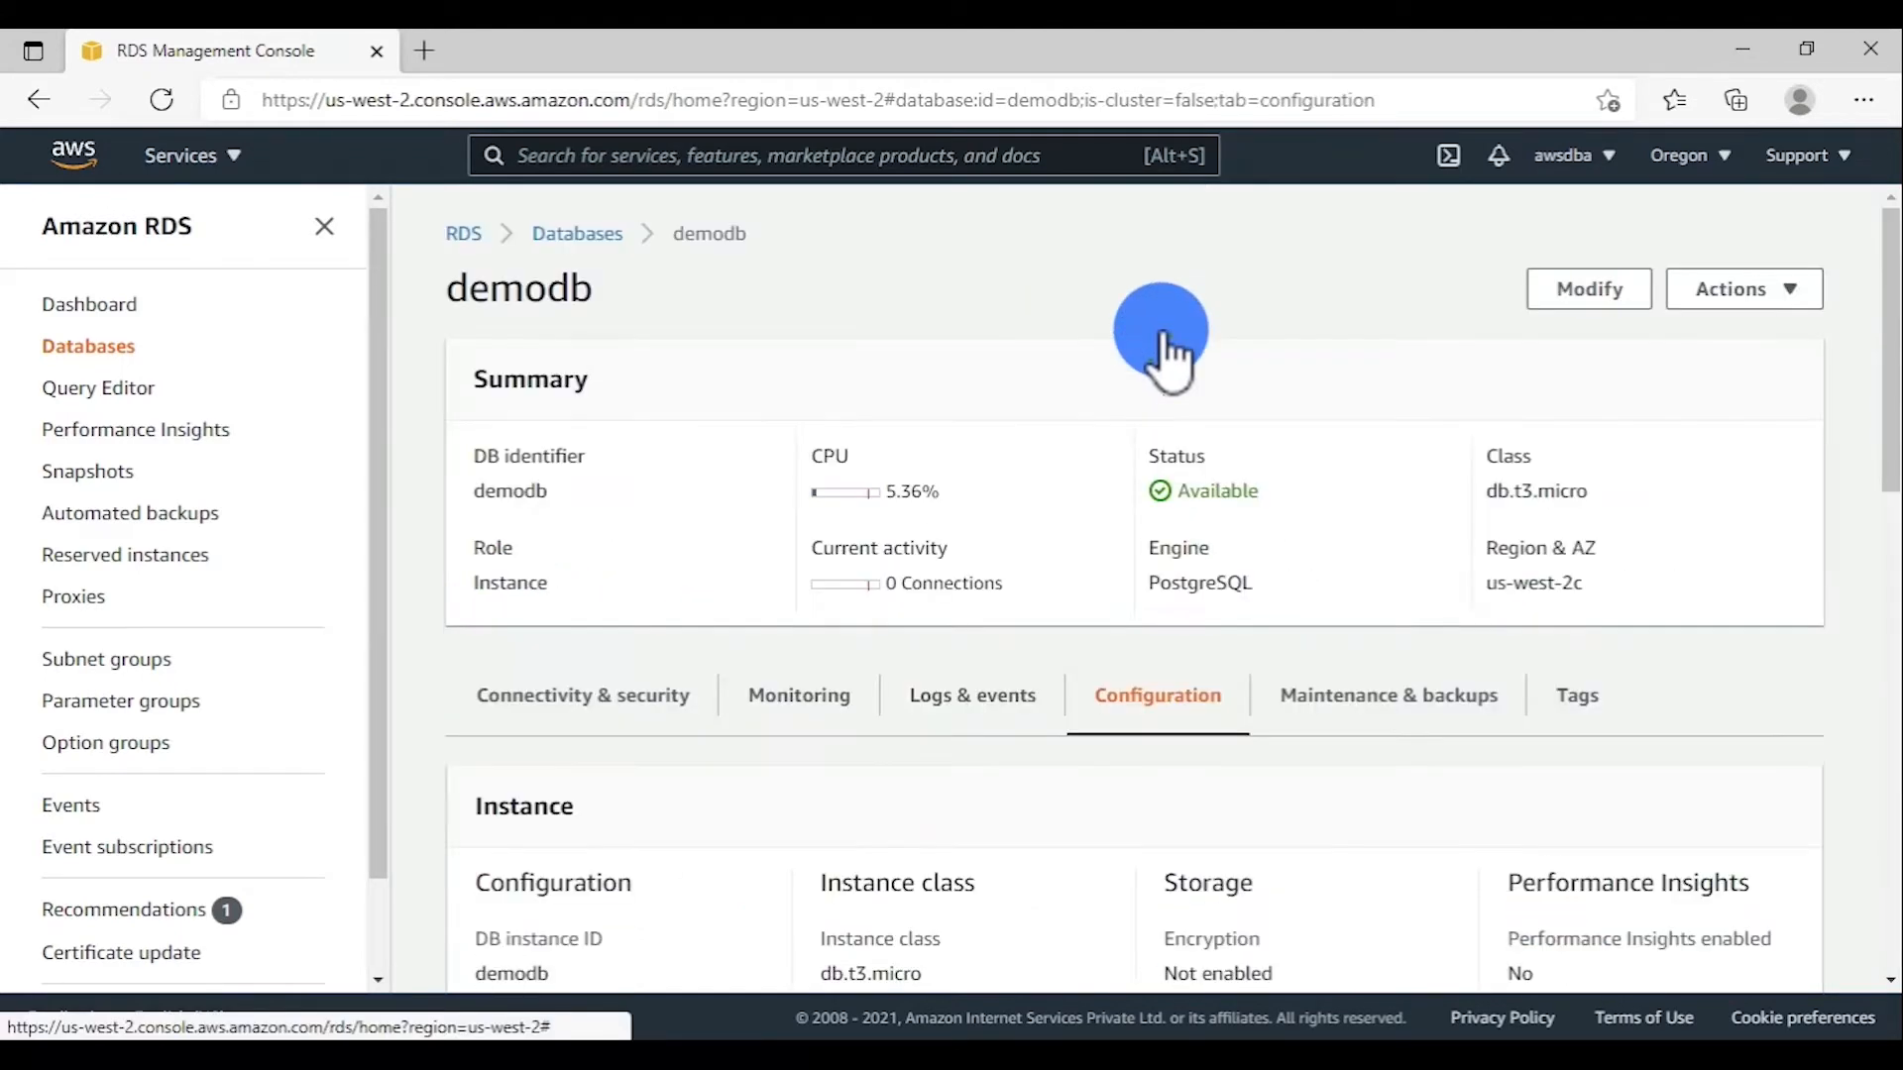
scroll(864, 801, down, 4)
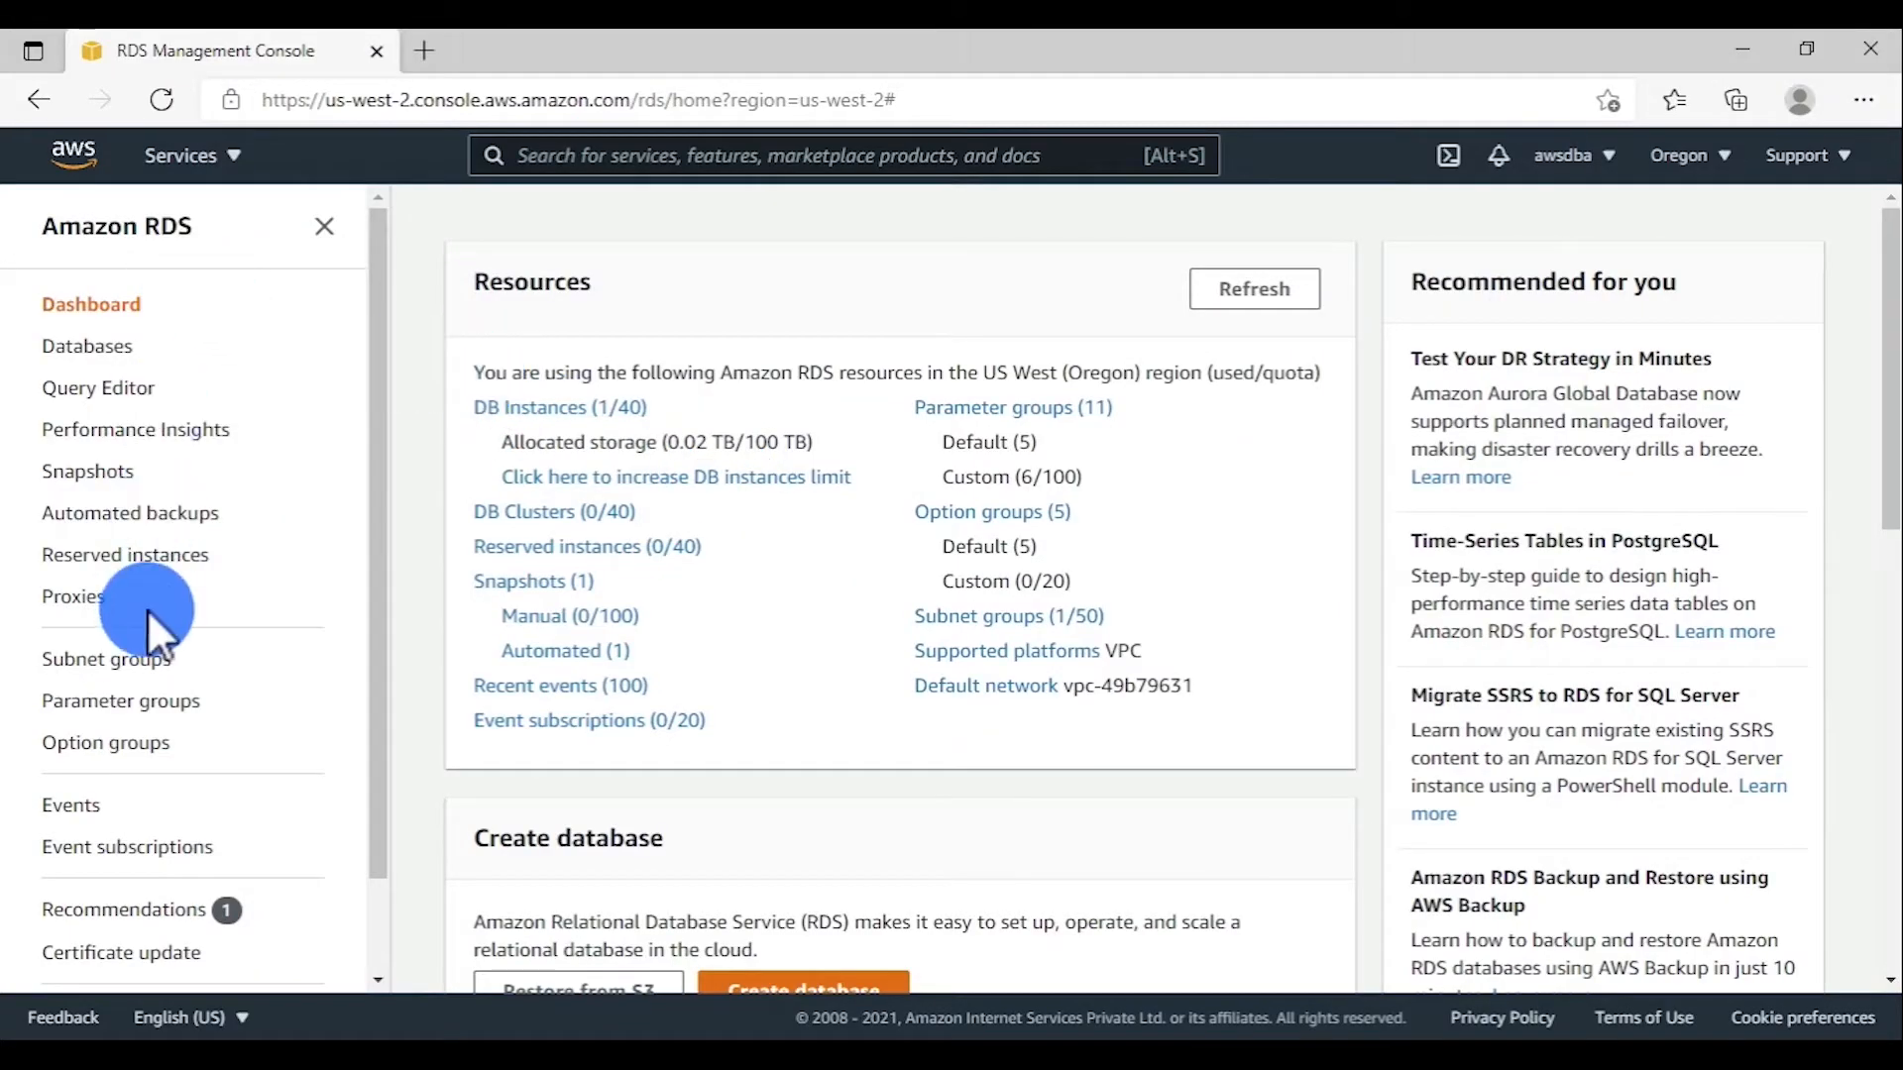
Open the demodb instance for modification from the databases list and set its DB engine version to PostgreSQL 10.18-R1.
click(97, 352)
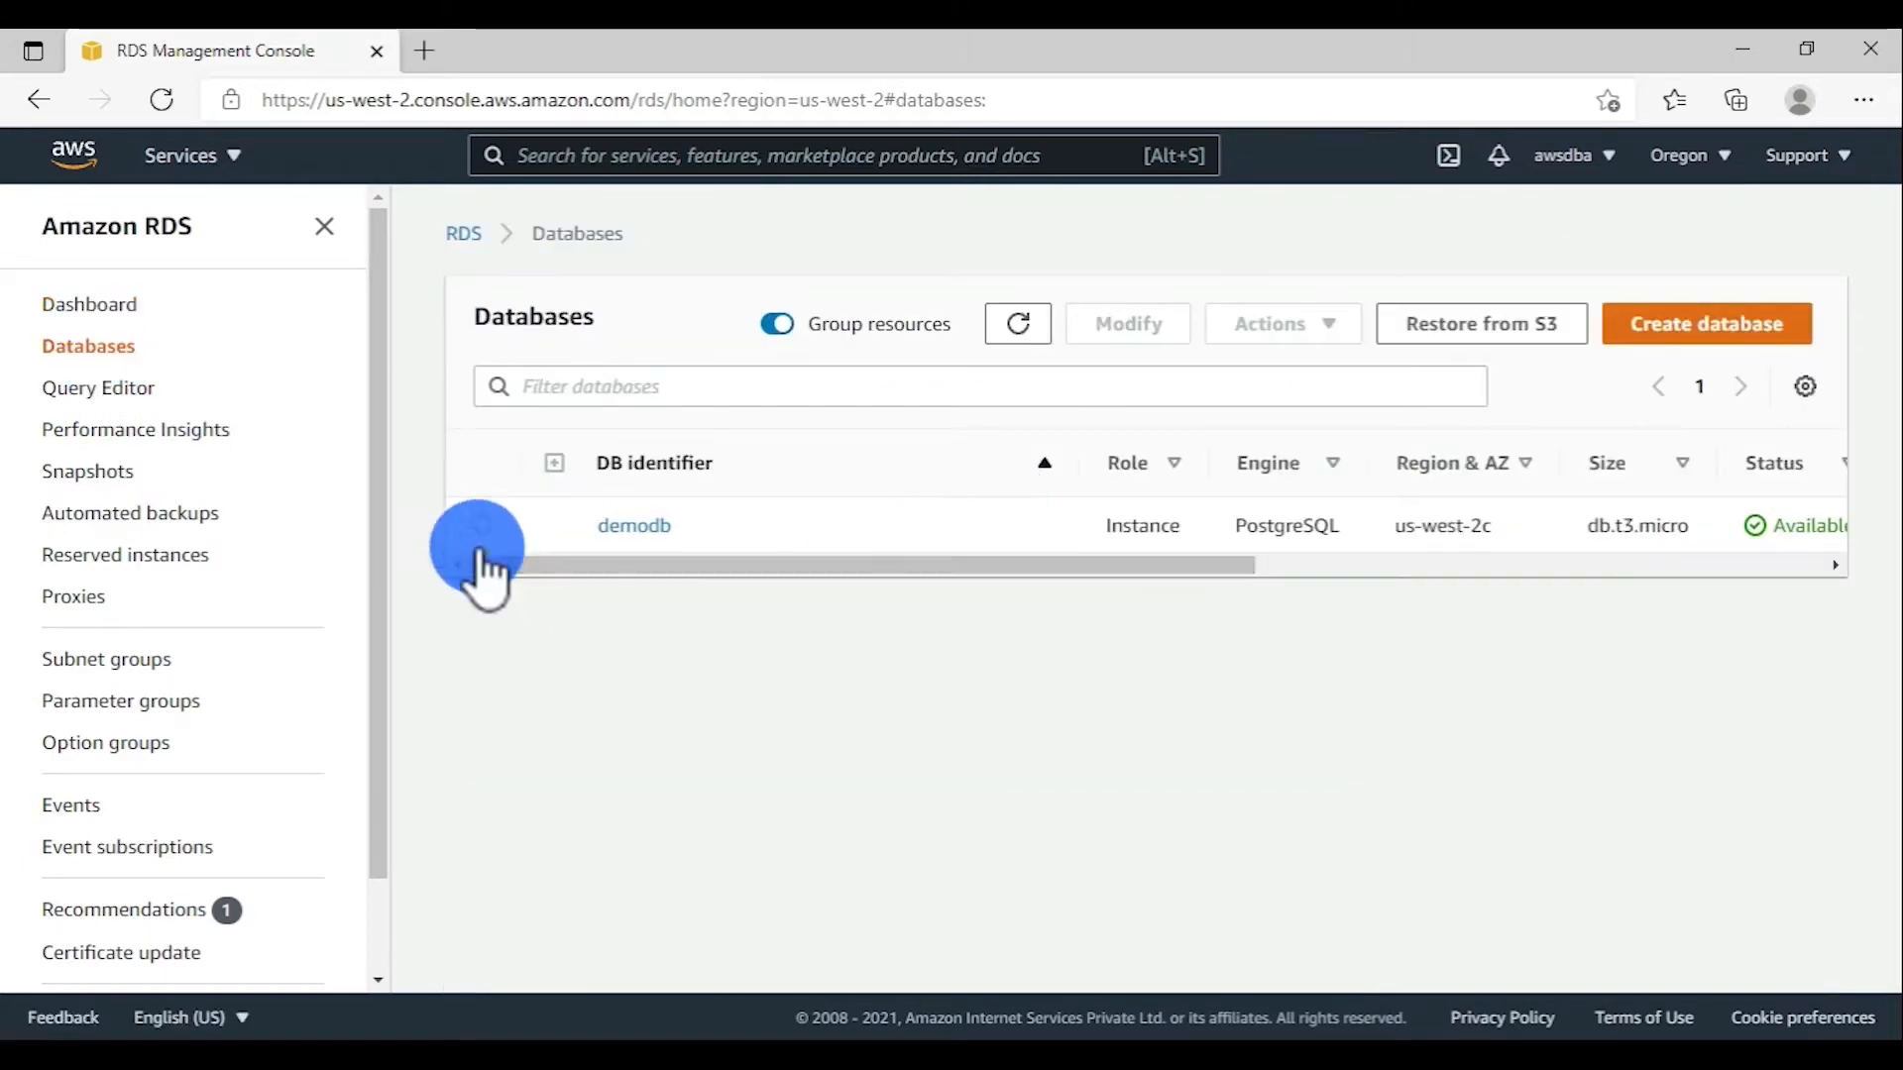
click(486, 526)
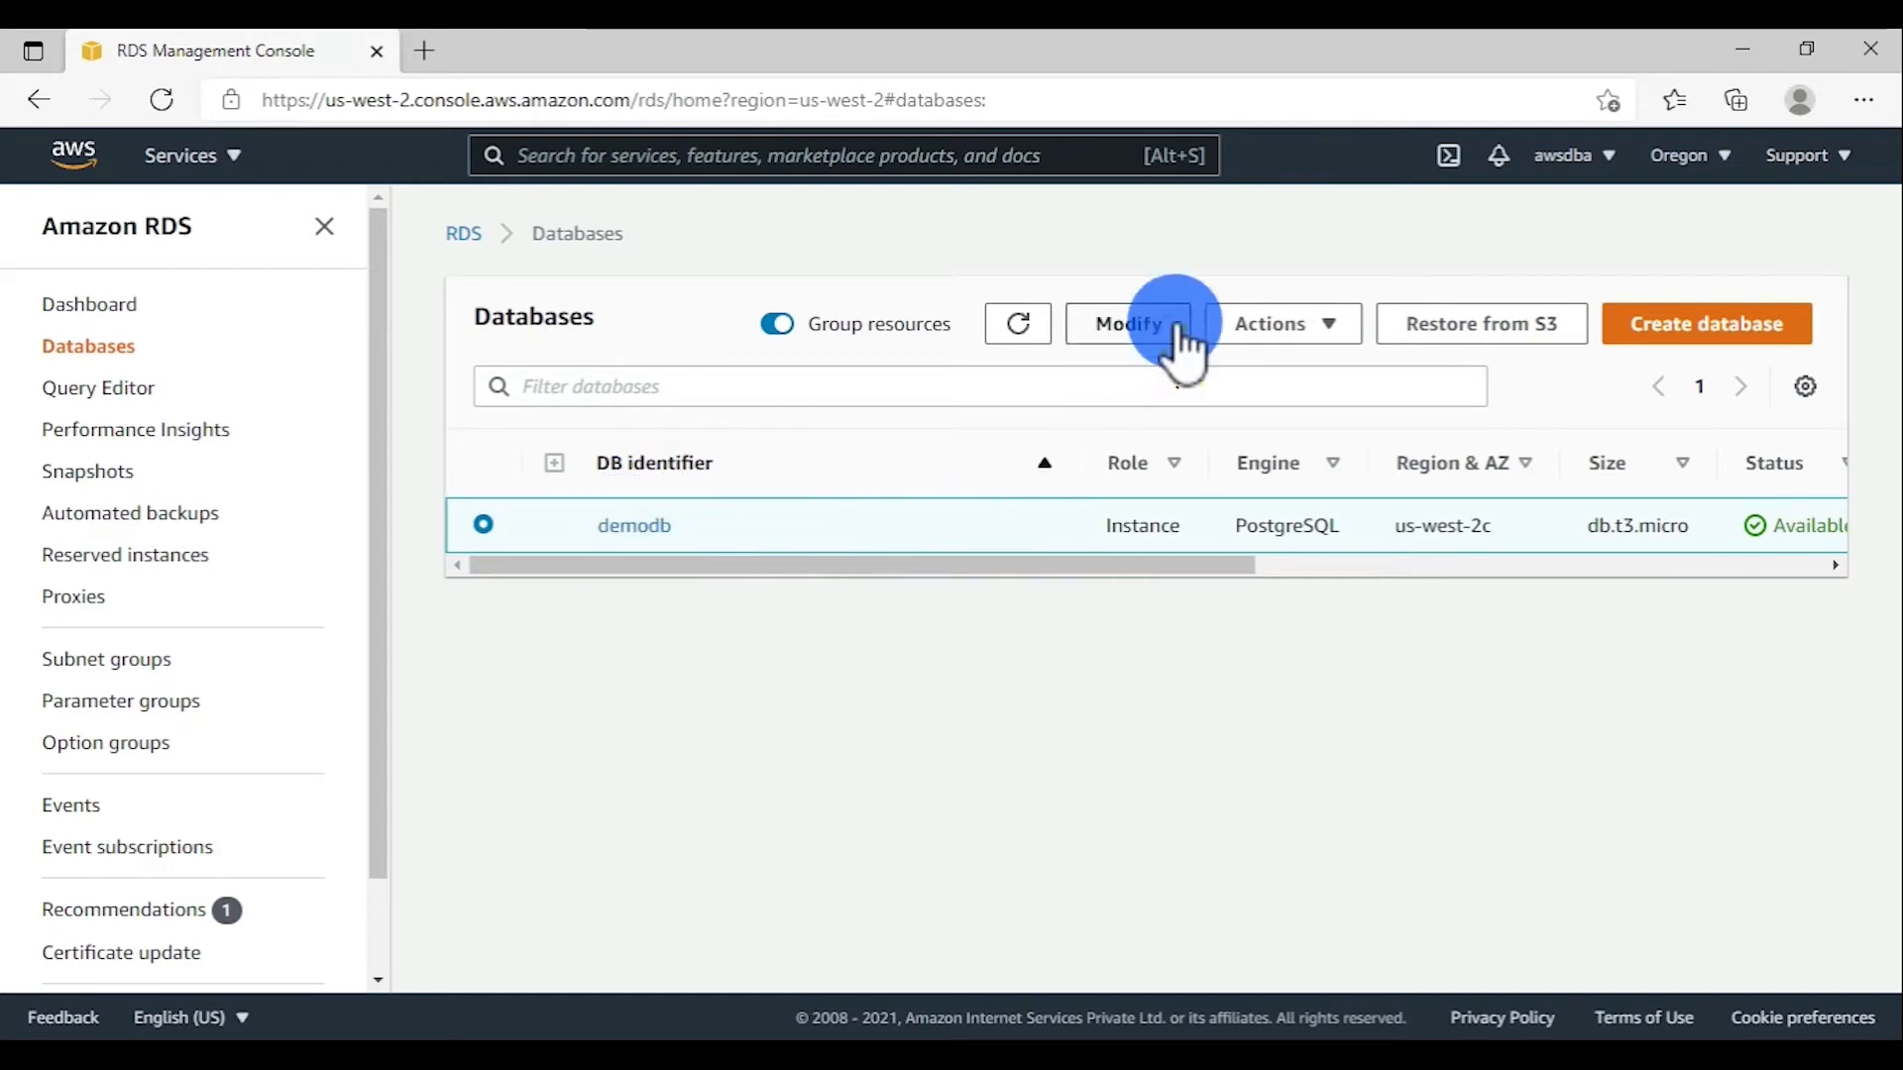
click(1134, 334)
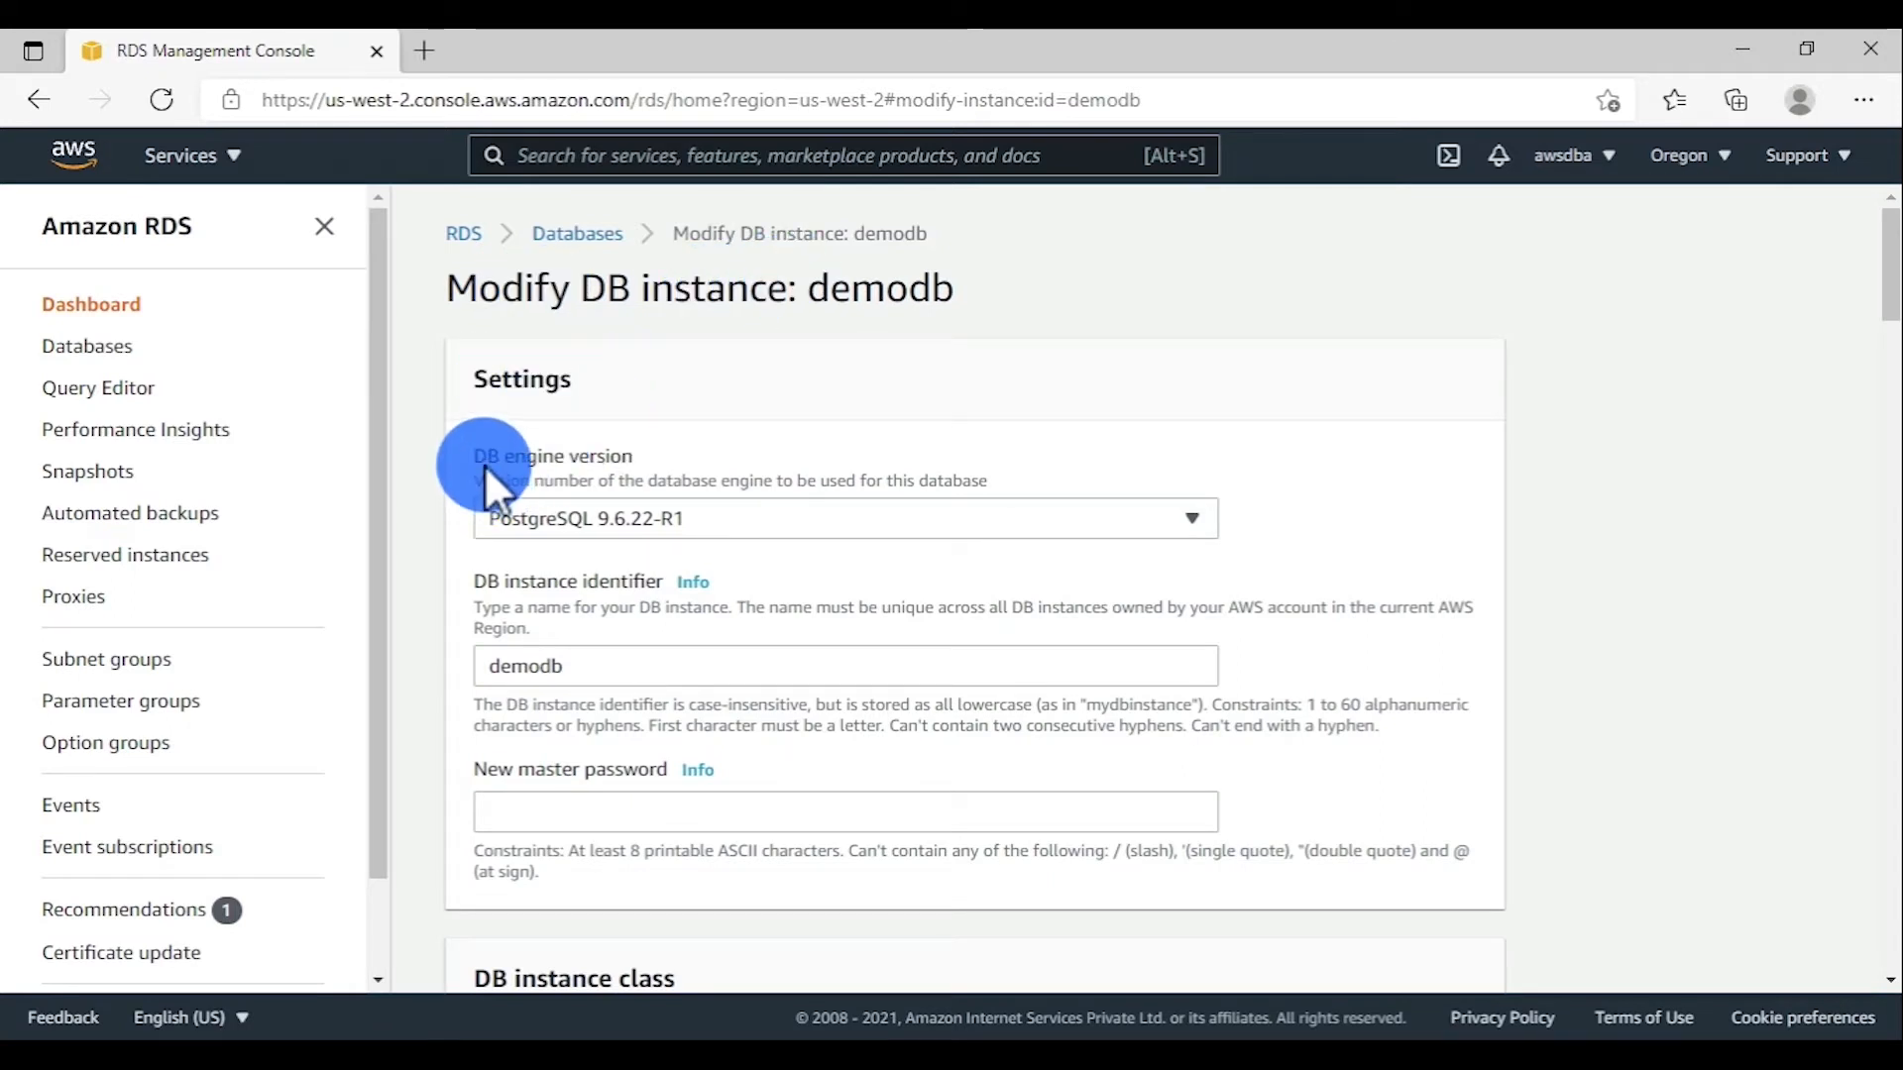
click(670, 513)
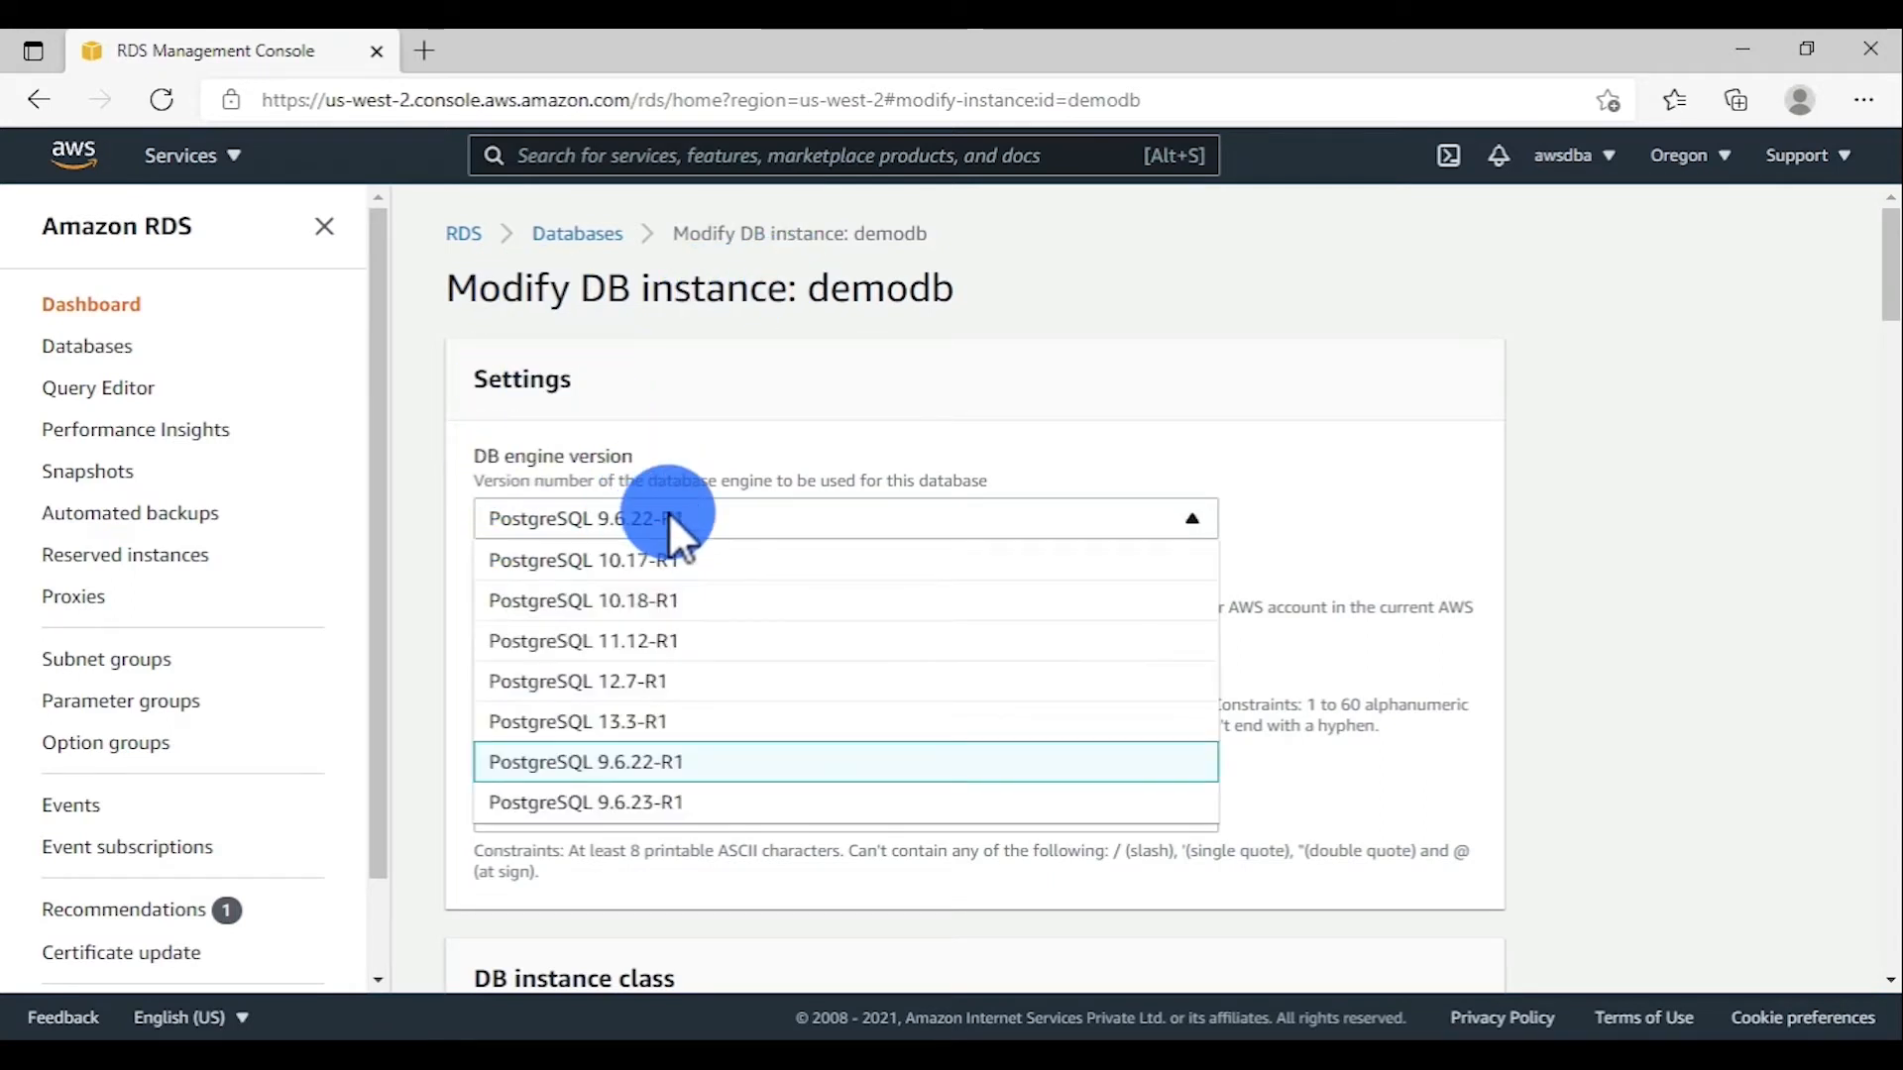
click(662, 603)
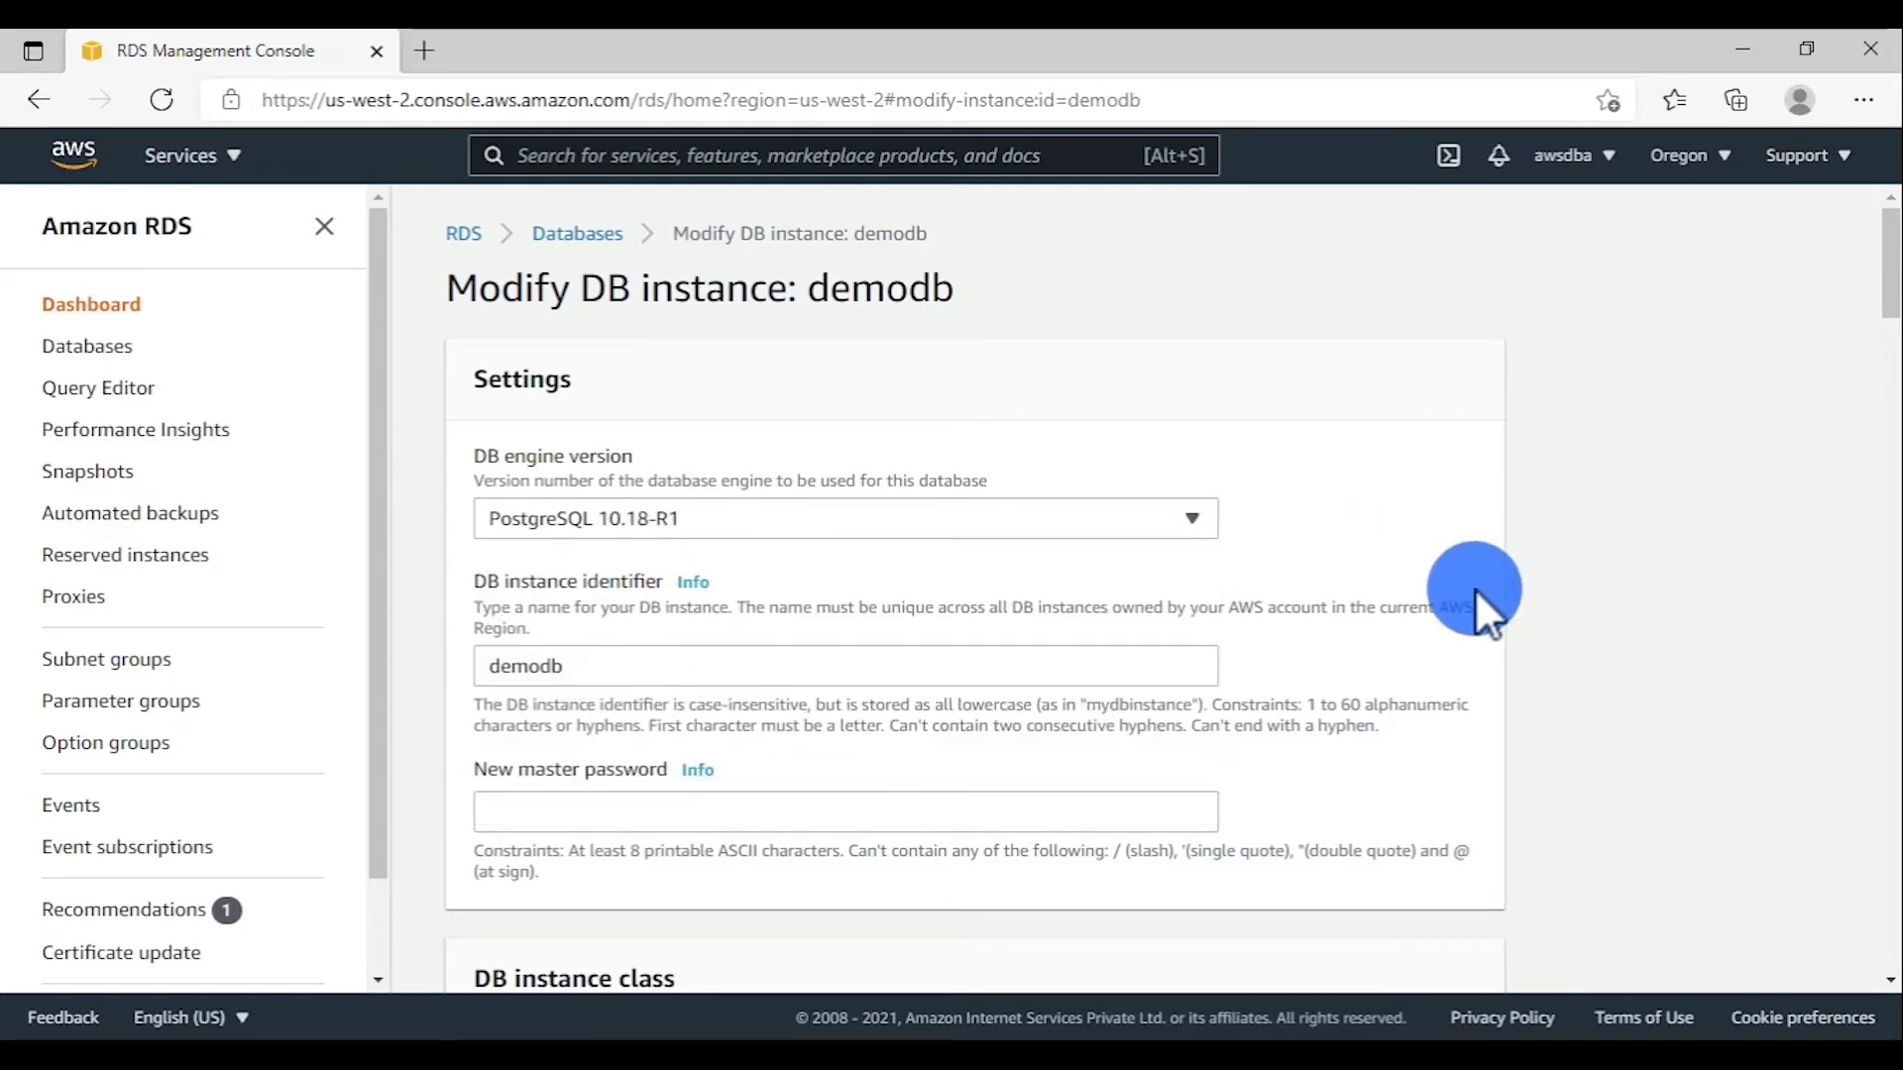
Continue to the modification summary, schedule the 10.18 upgrade to apply immediately, and submit the demodb modification.
scroll(1476, 593, down, 15)
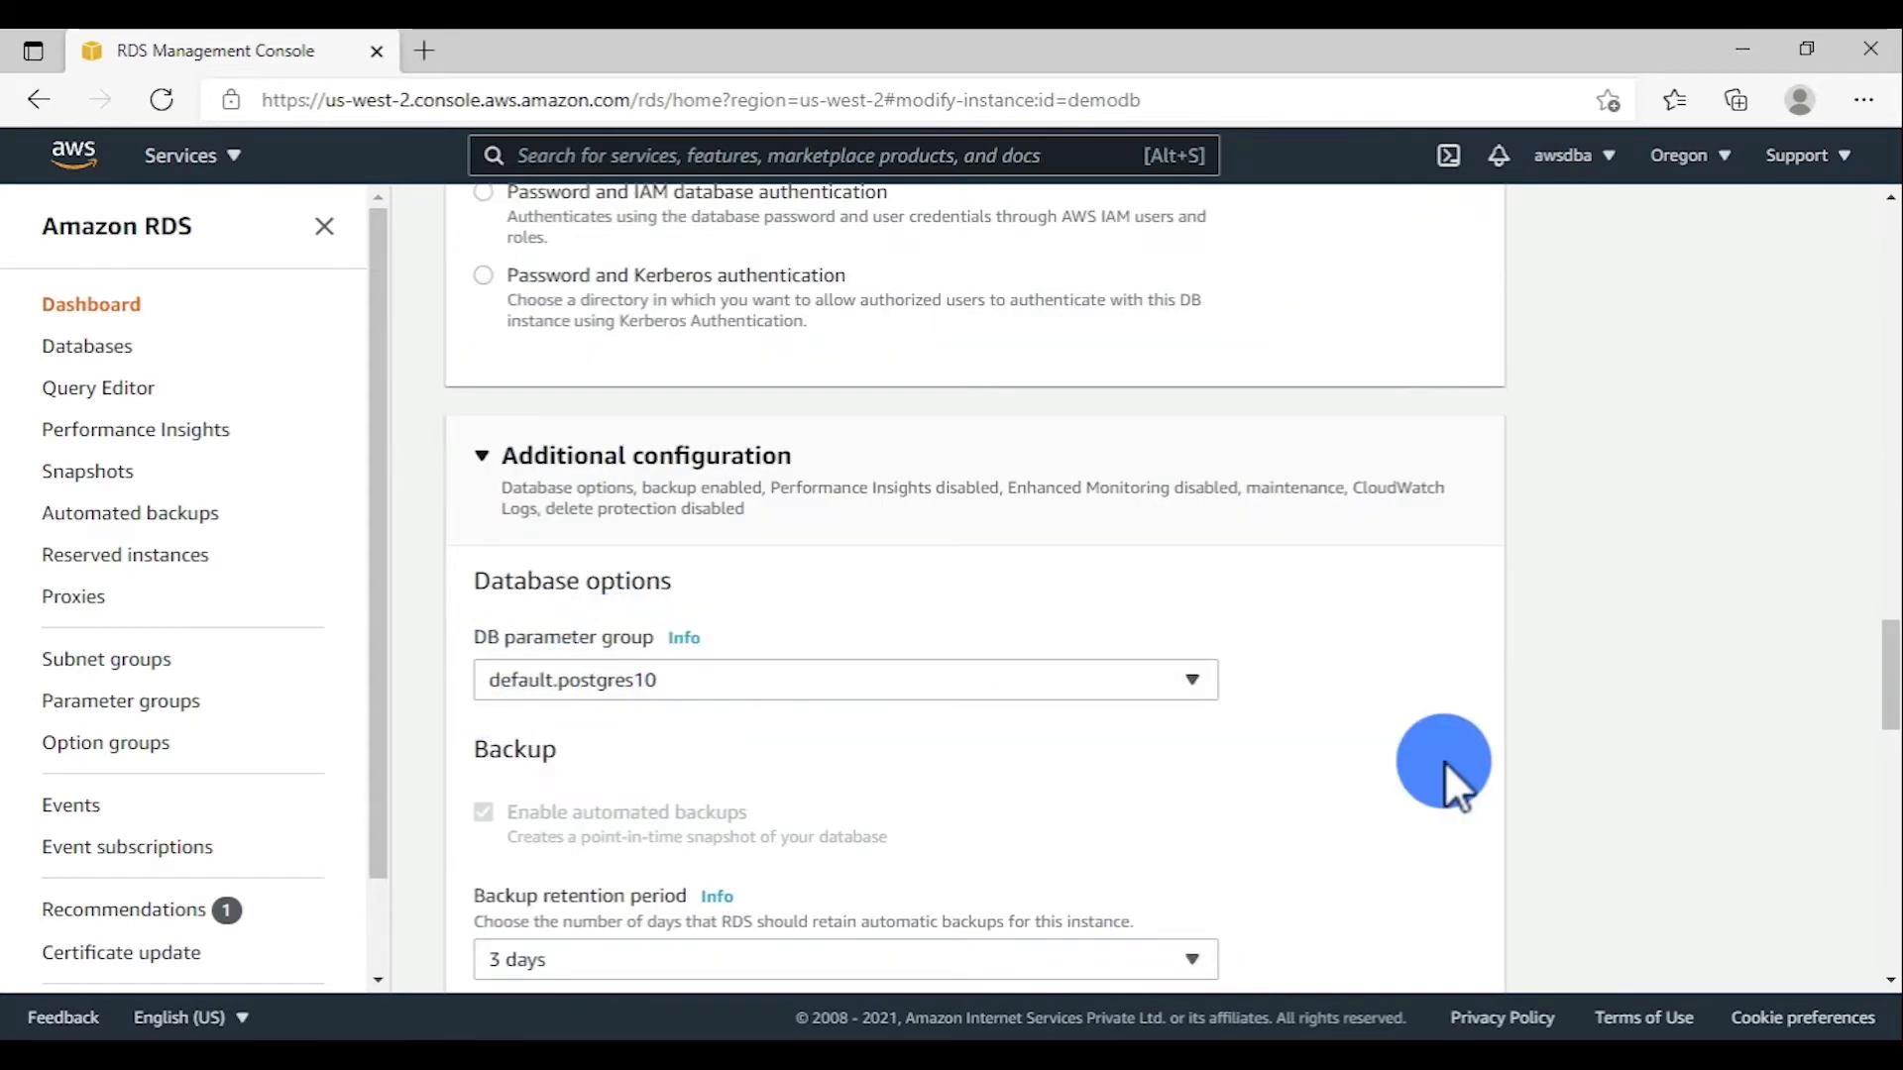
scroll(1446, 766, down, 15)
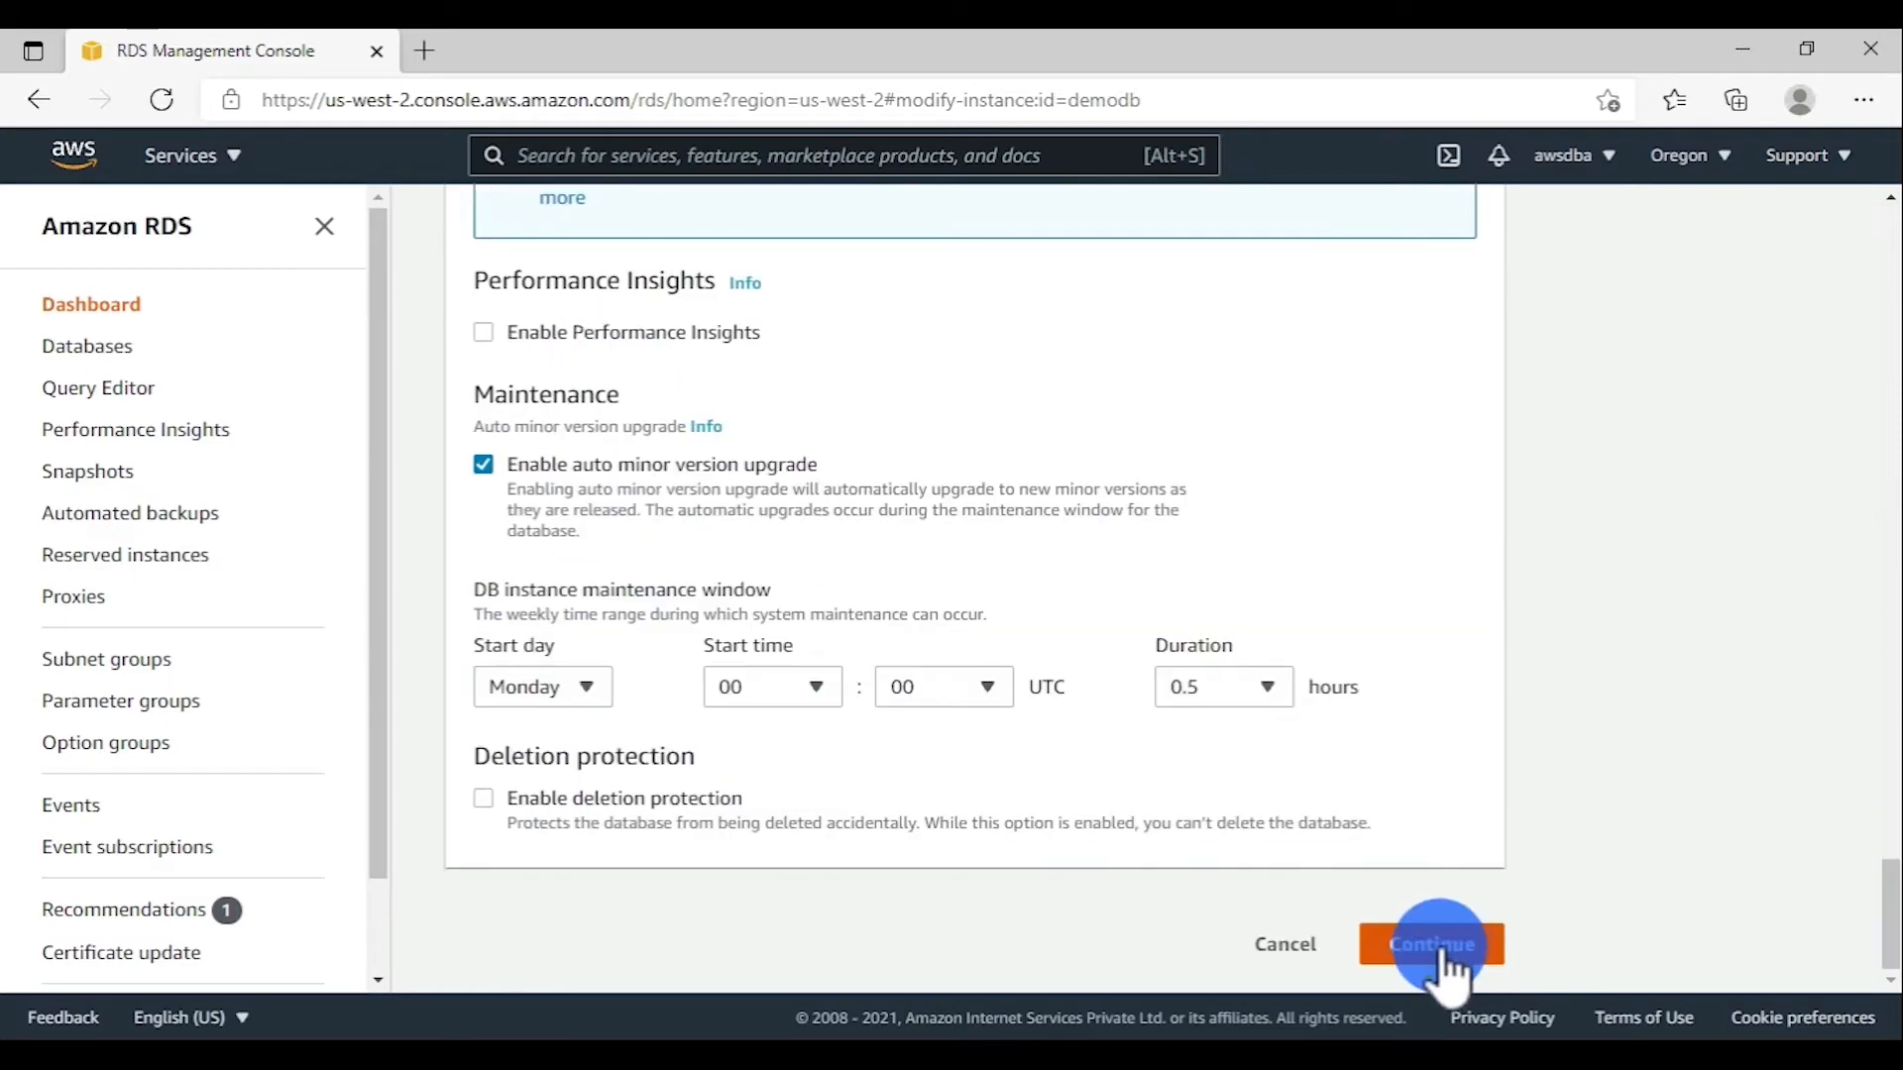
click(1447, 963)
scroll(1444, 968, down, 4)
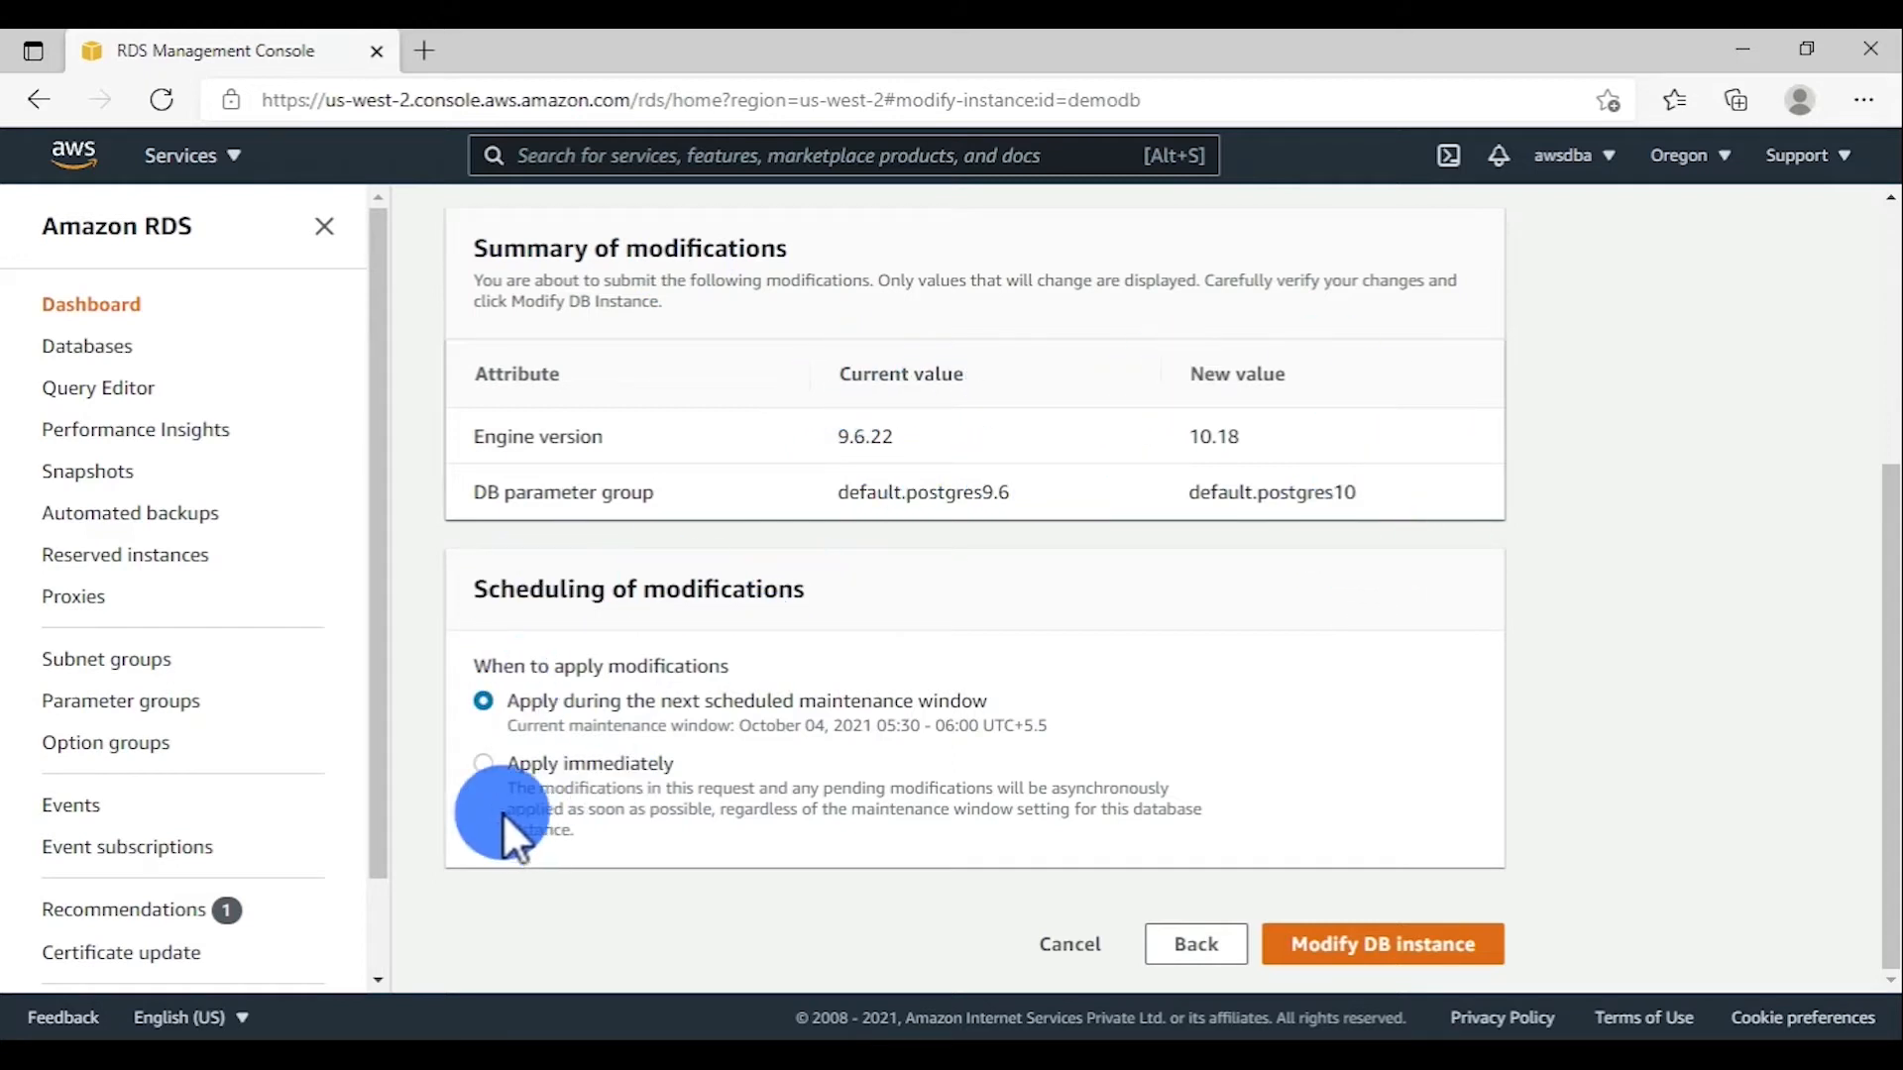
click(482, 762)
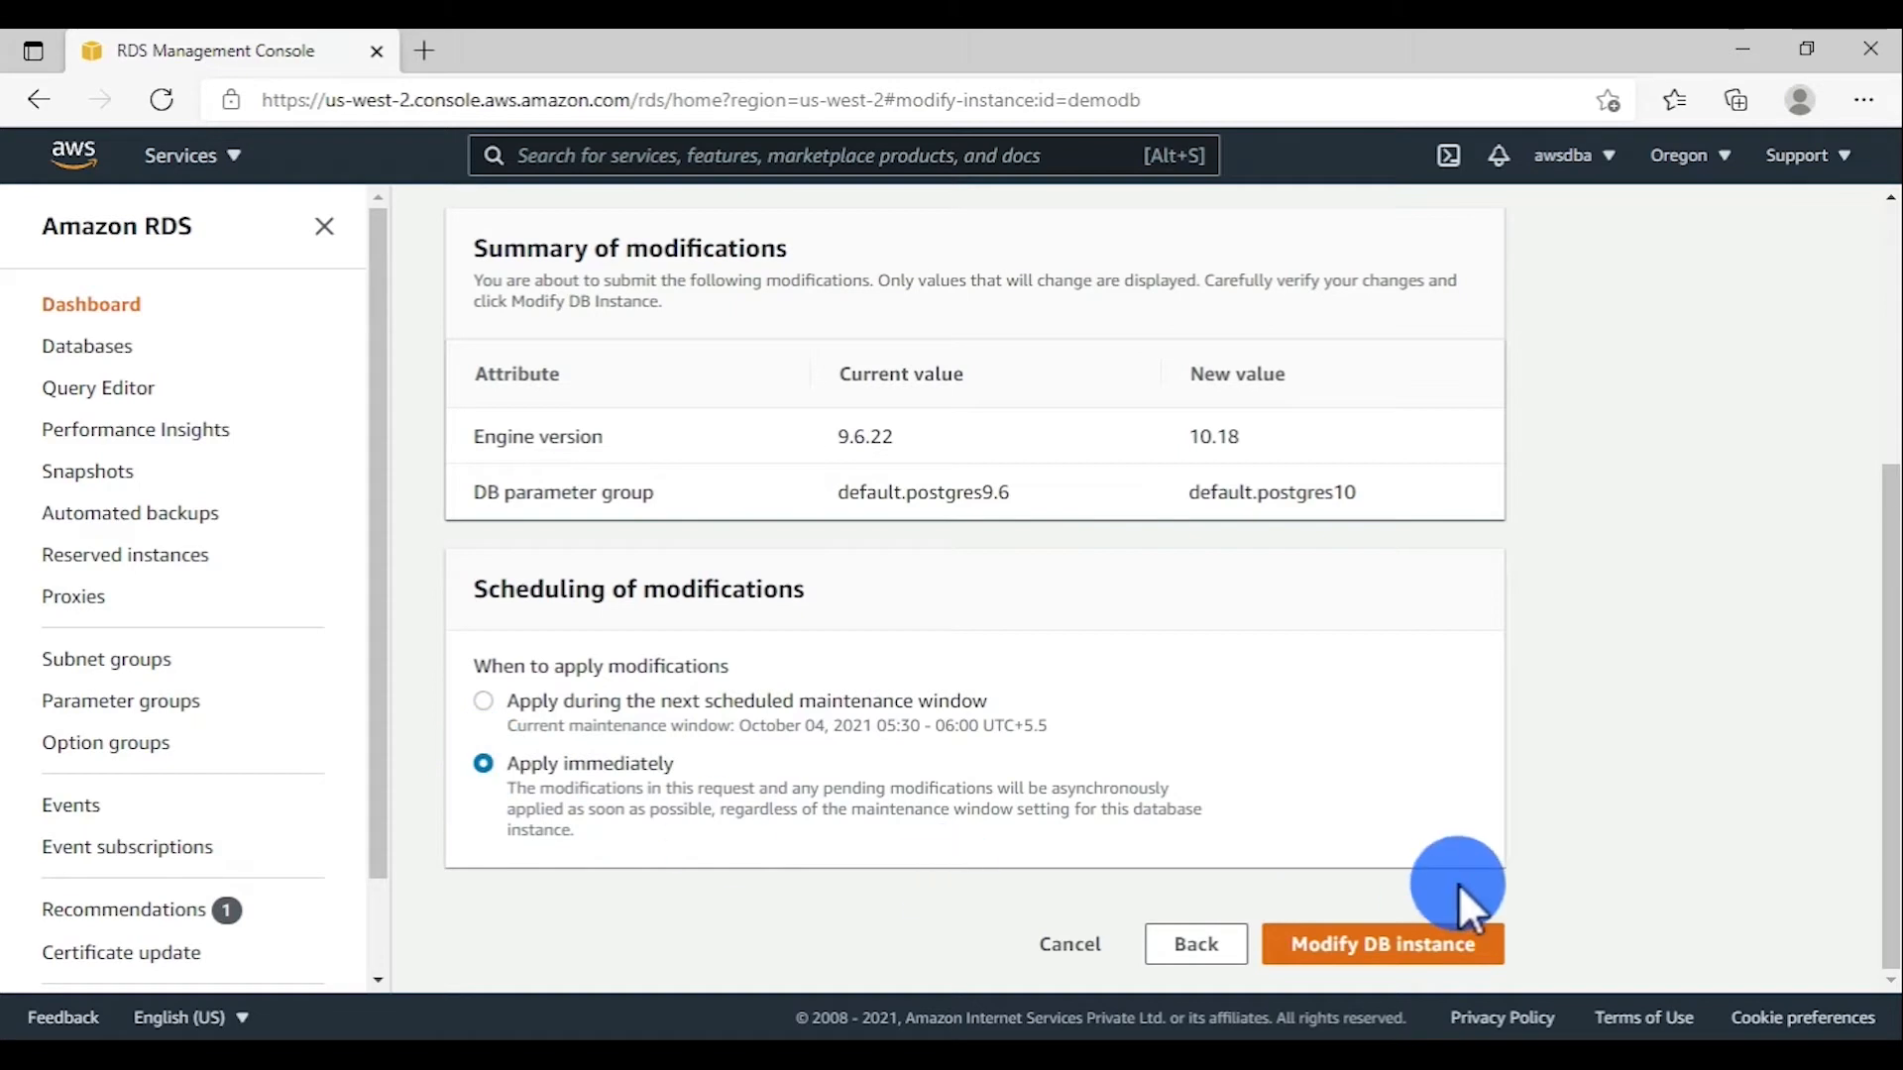
click(1383, 964)
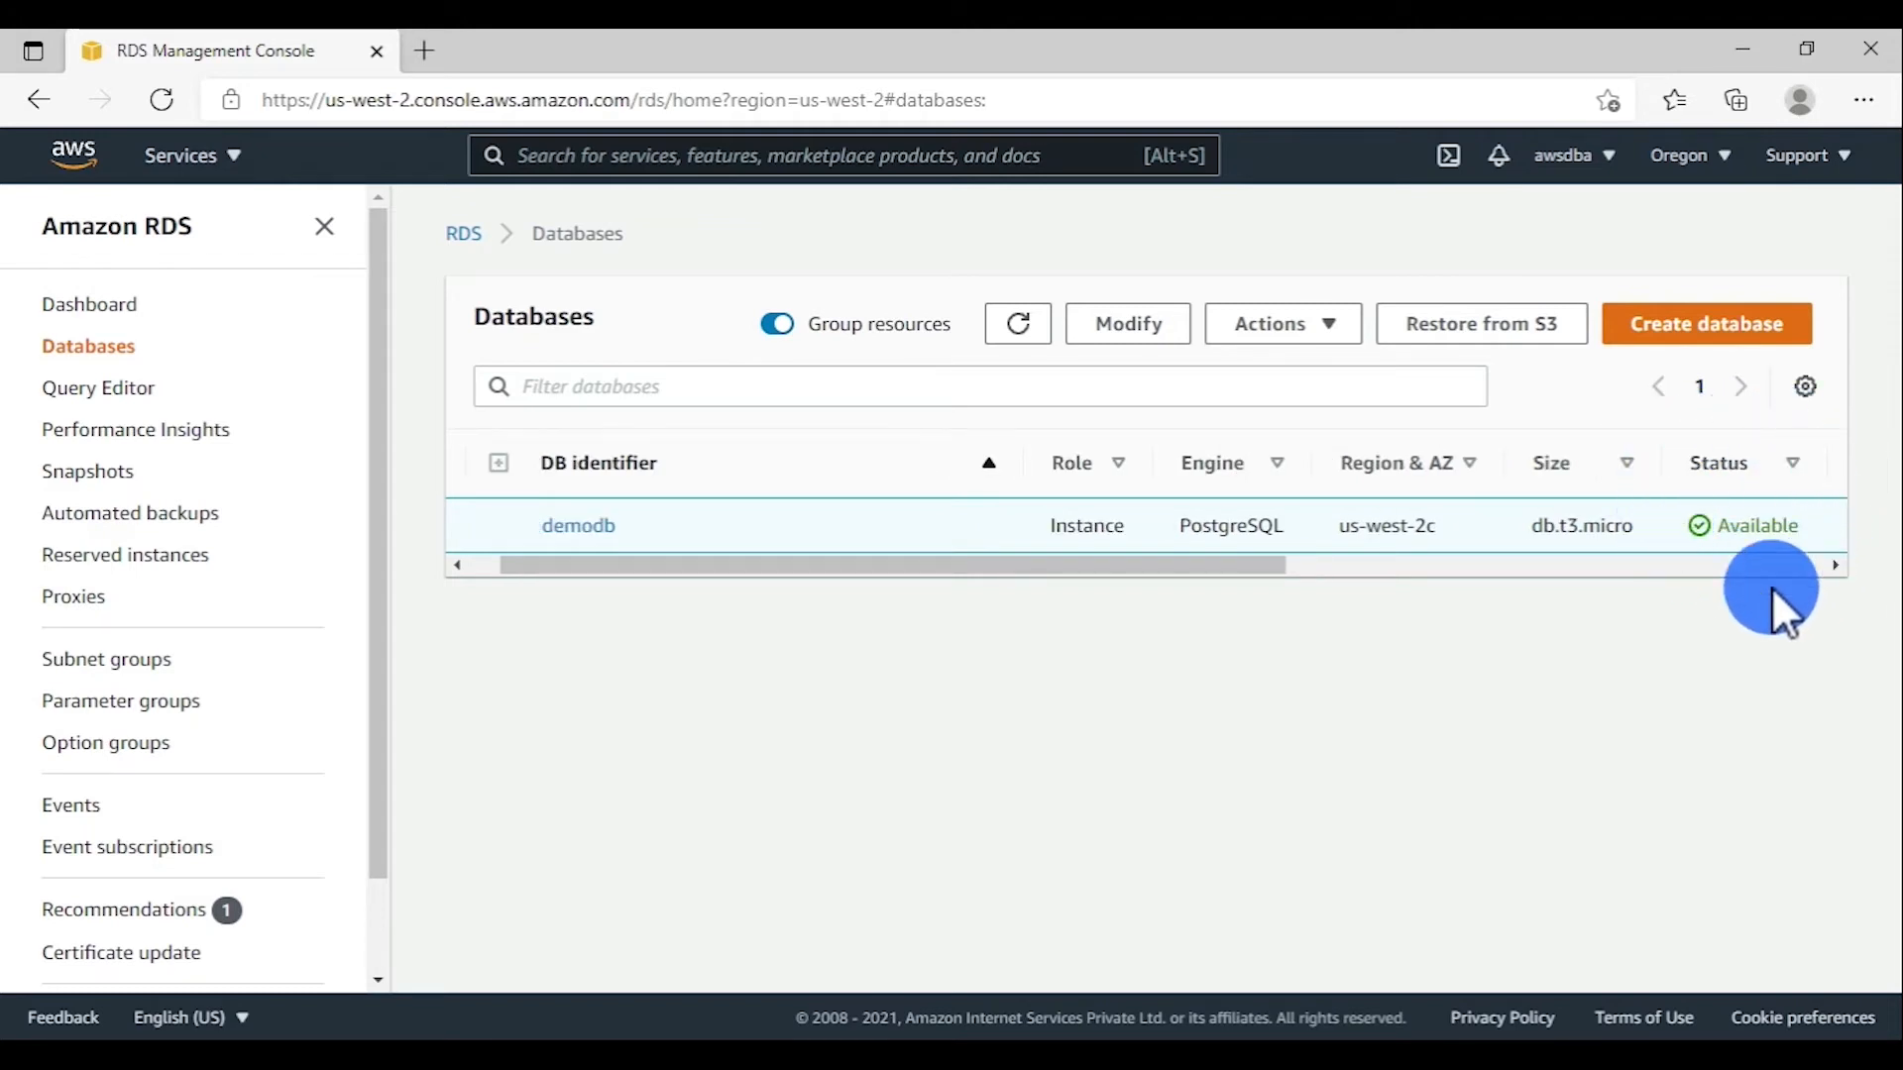
Open demodb from the databases list and check its engine version in the instance configuration after the first upgrade.
key(Left)
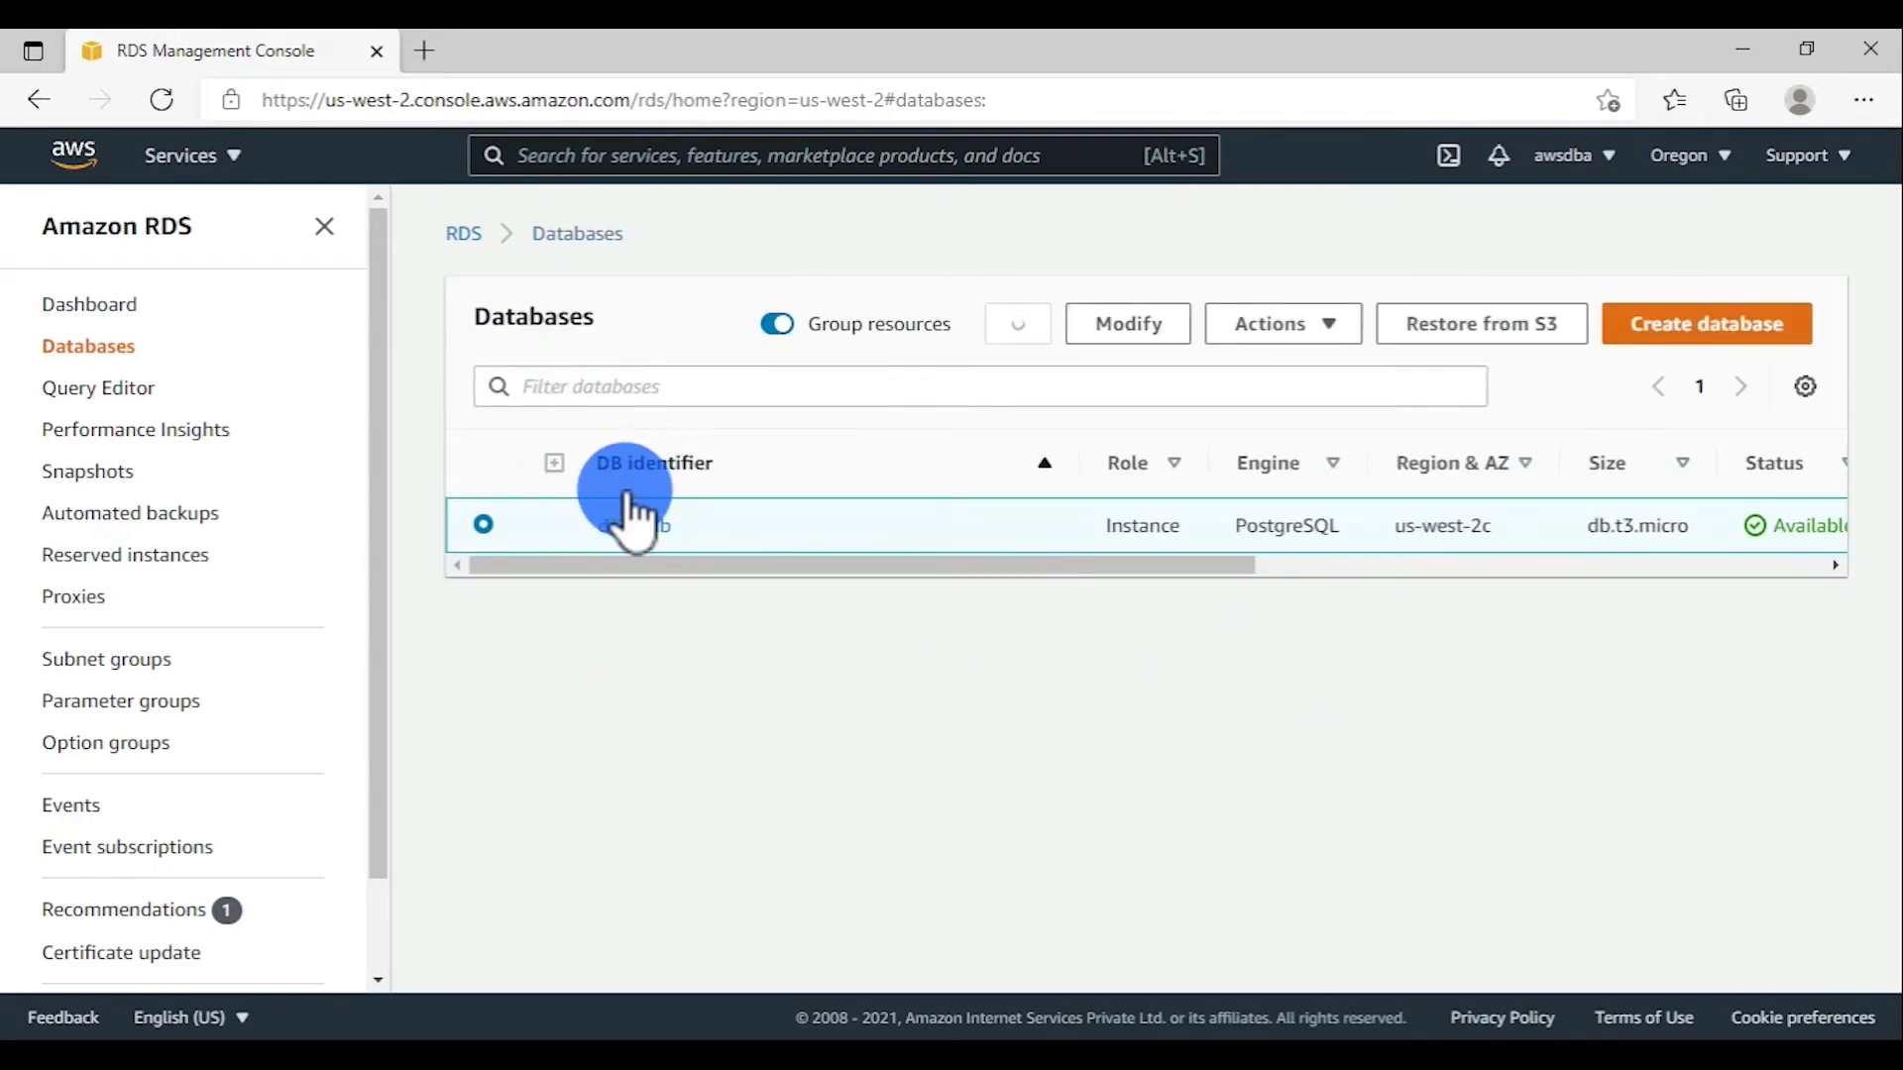
click(634, 525)
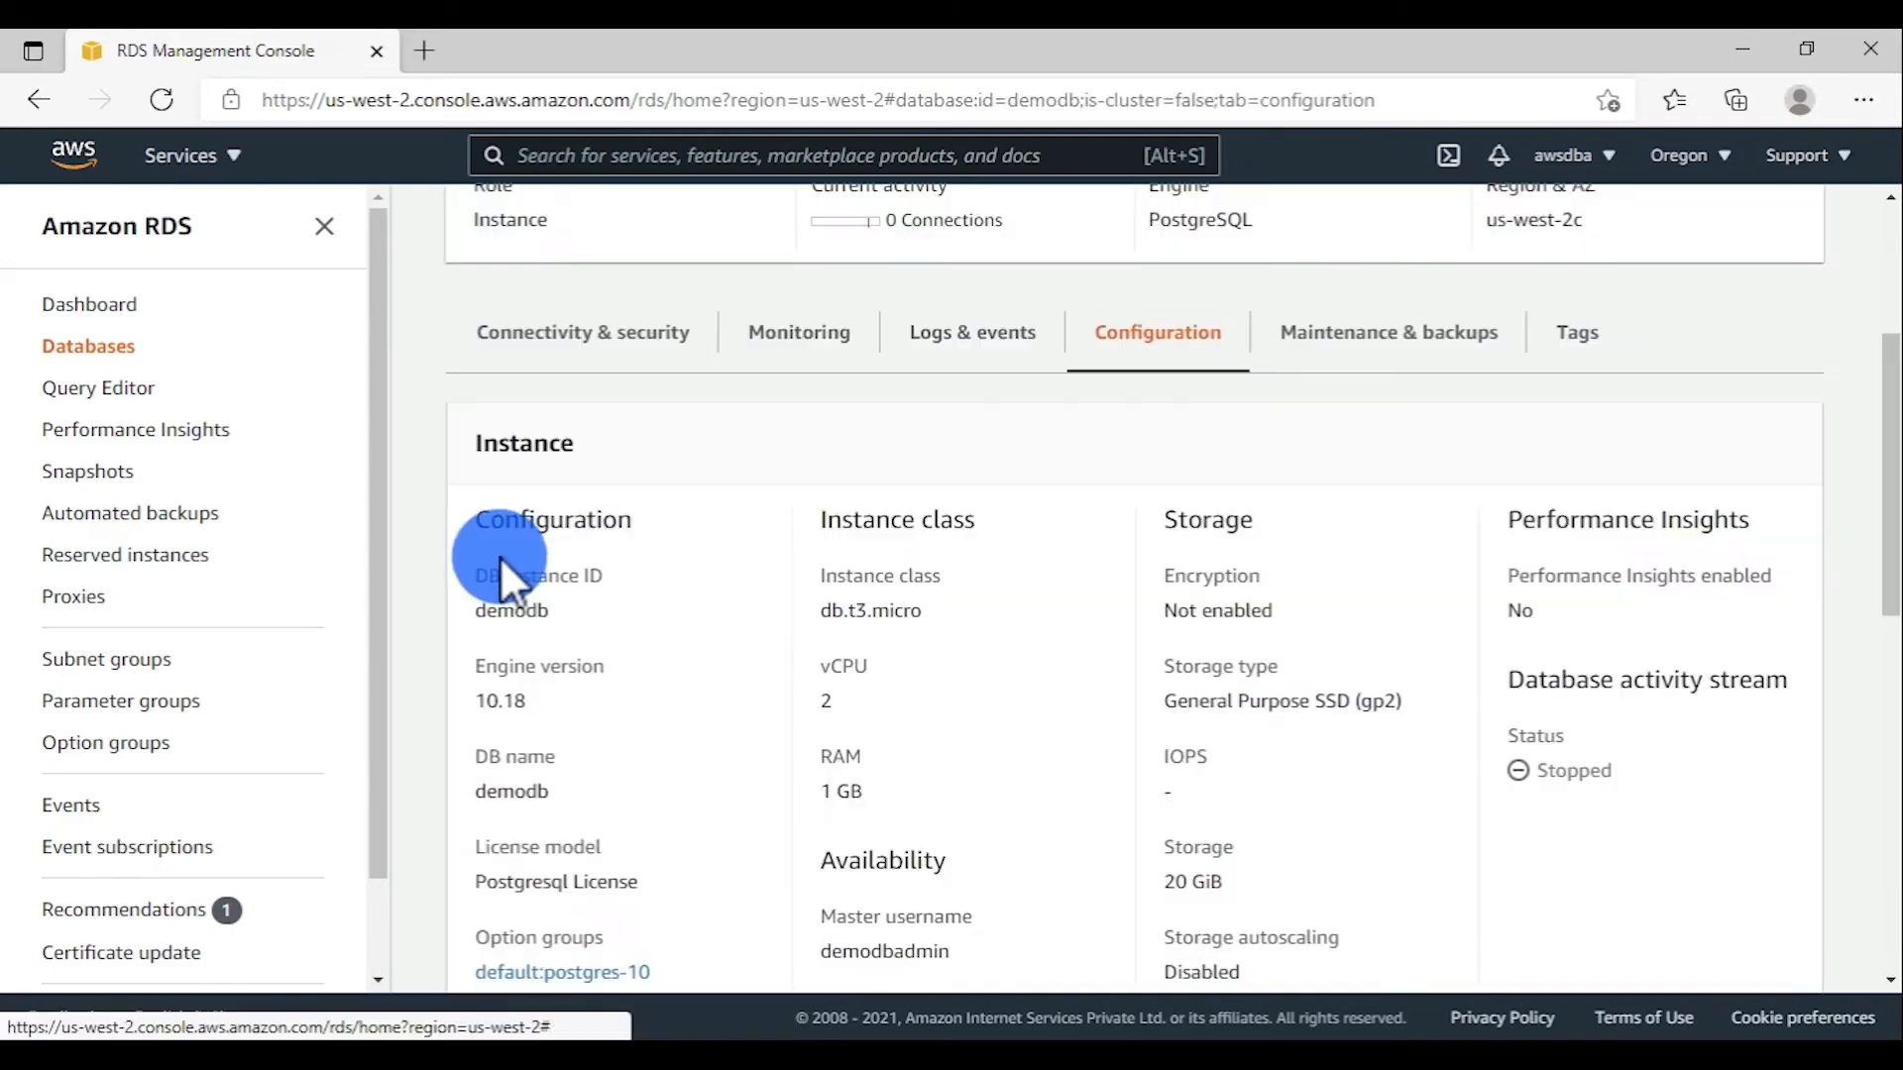
scroll(502, 557, up, 4)
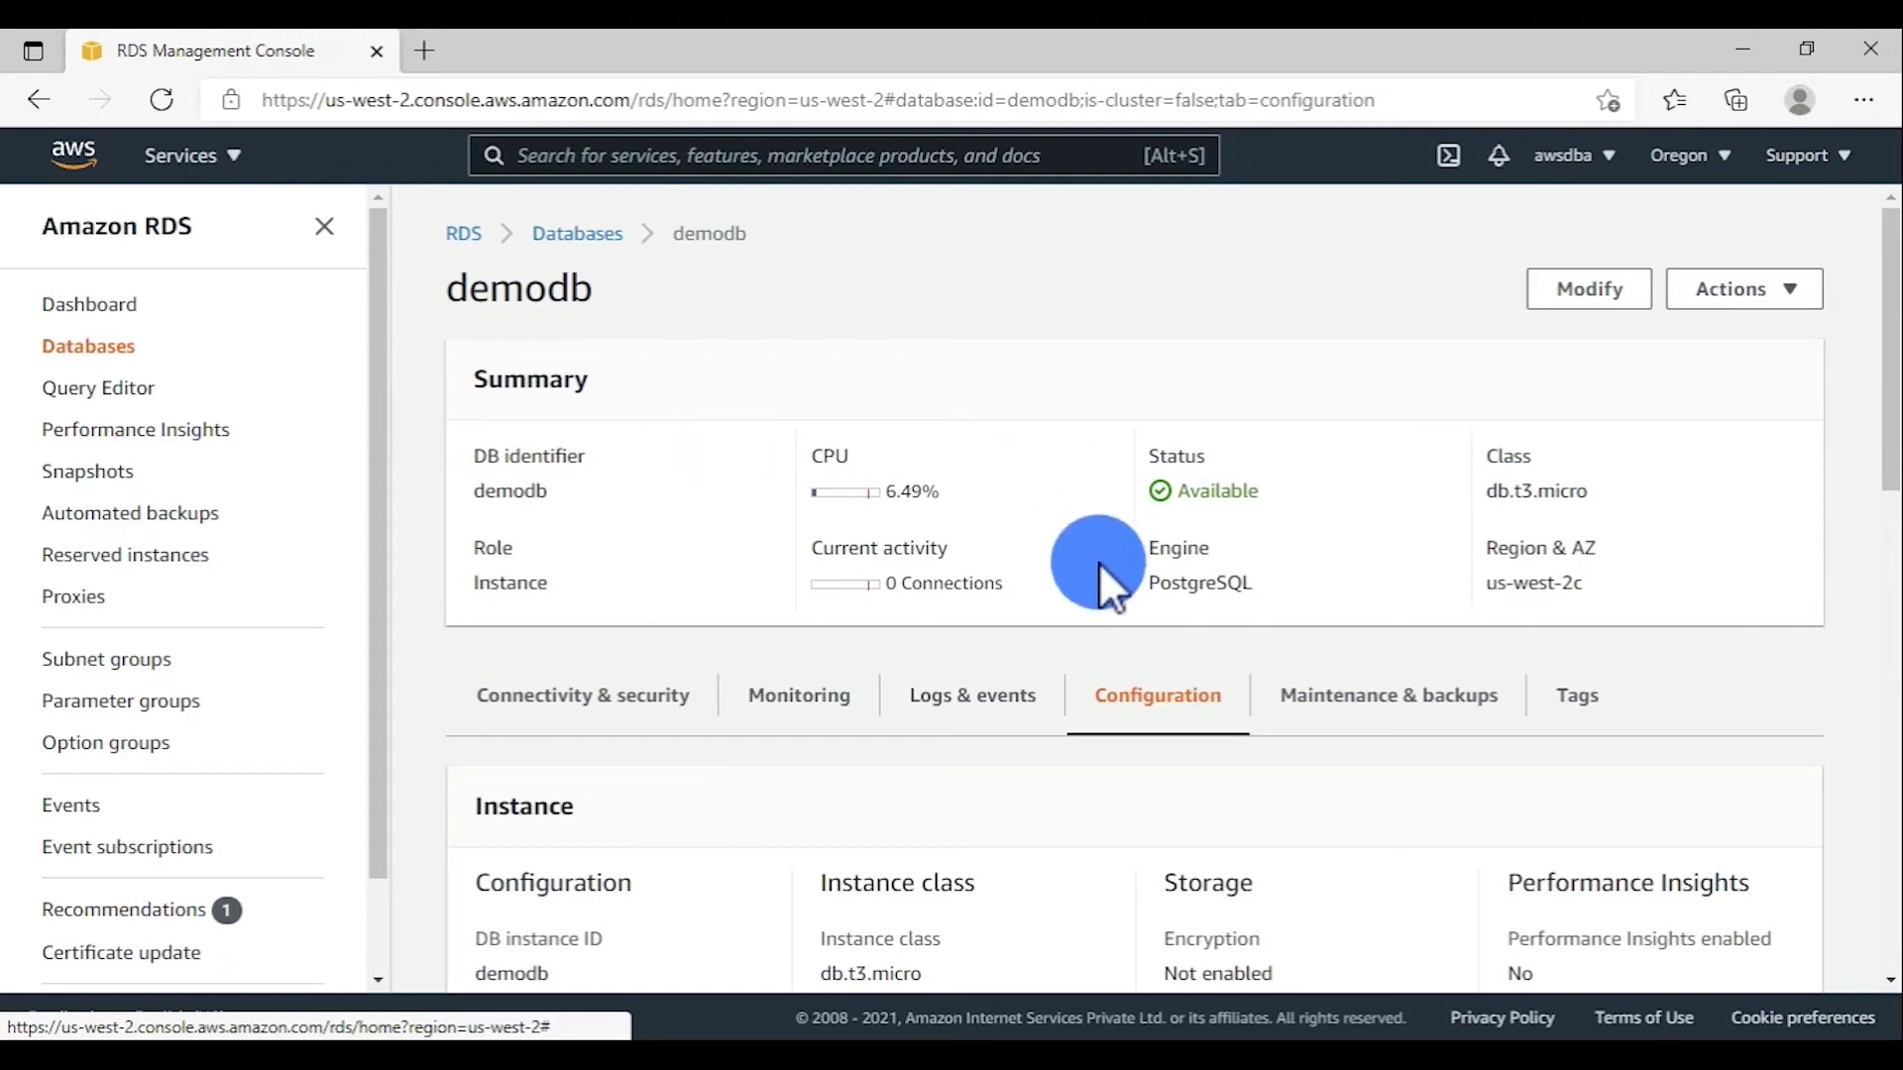
scroll(1096, 733, down, 4)
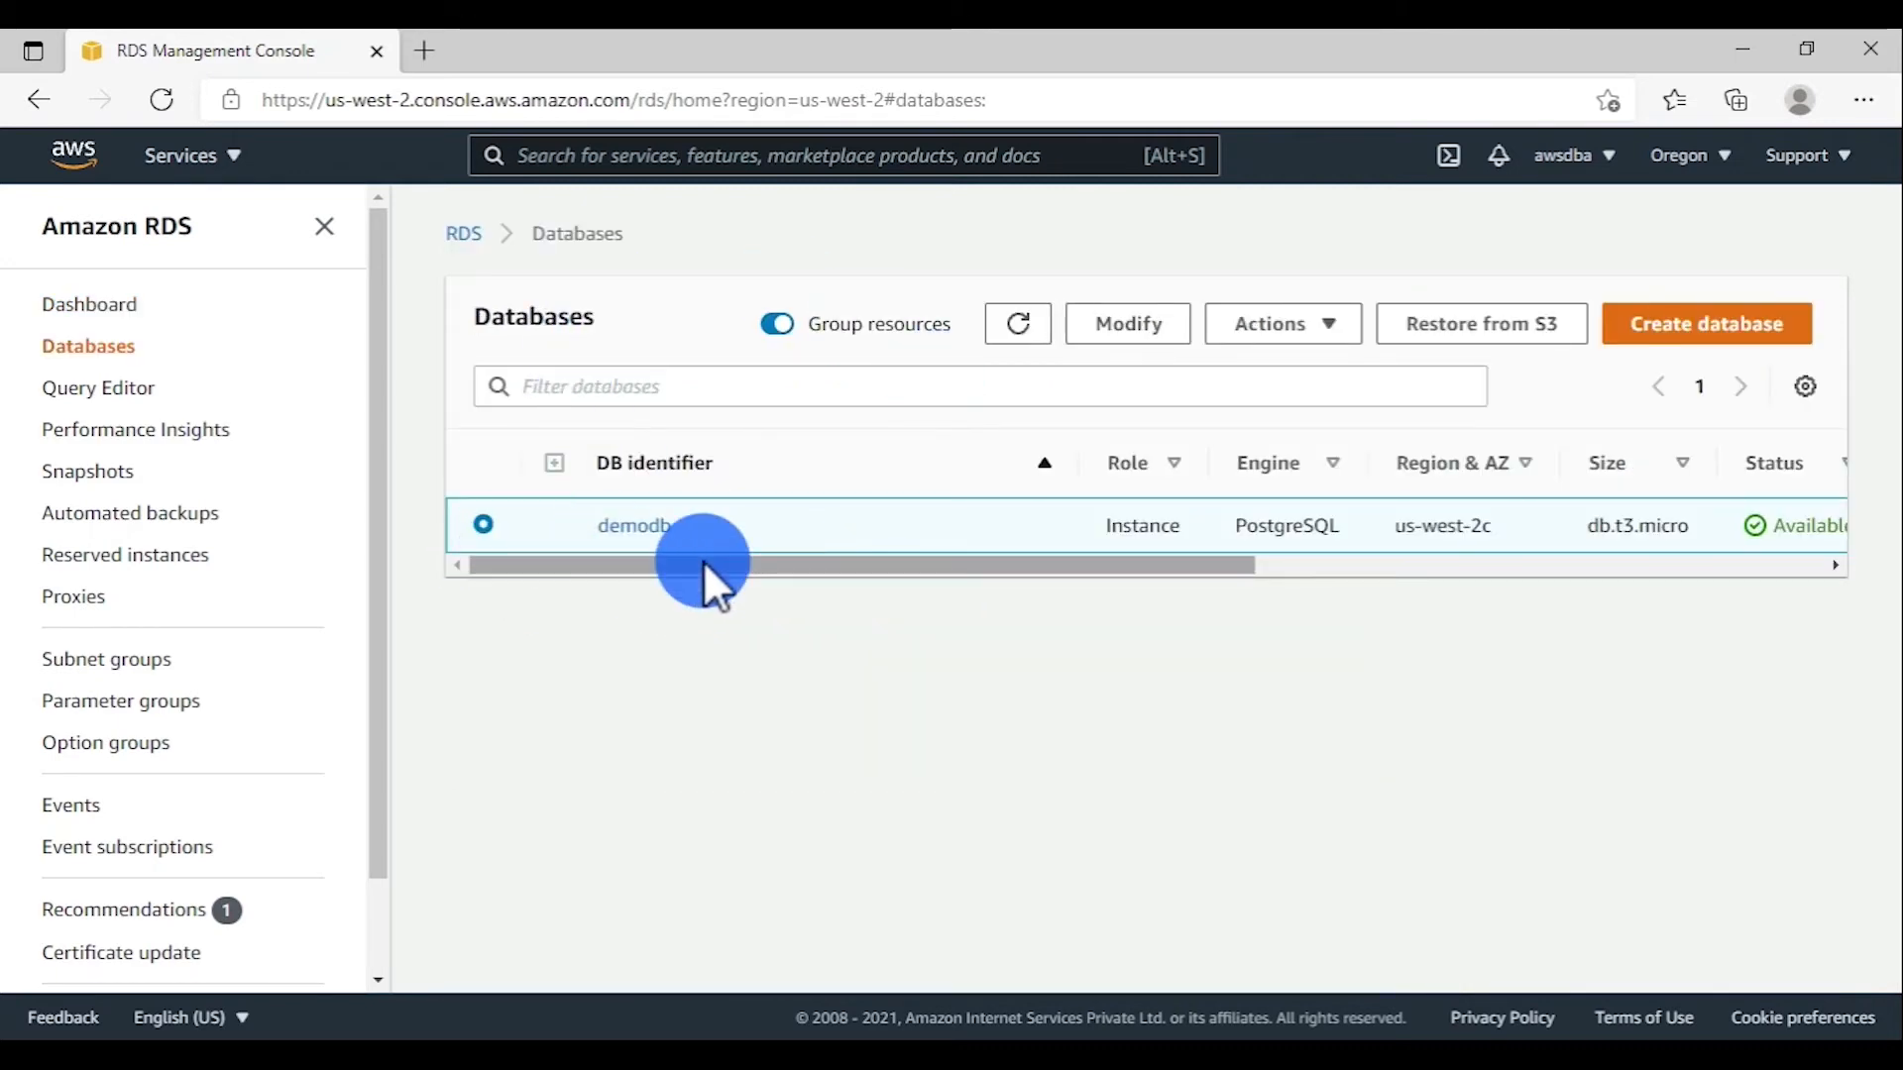
Open demodb for modification again and set its DB engine version to PostgreSQL 13.4-R1.
click(1172, 313)
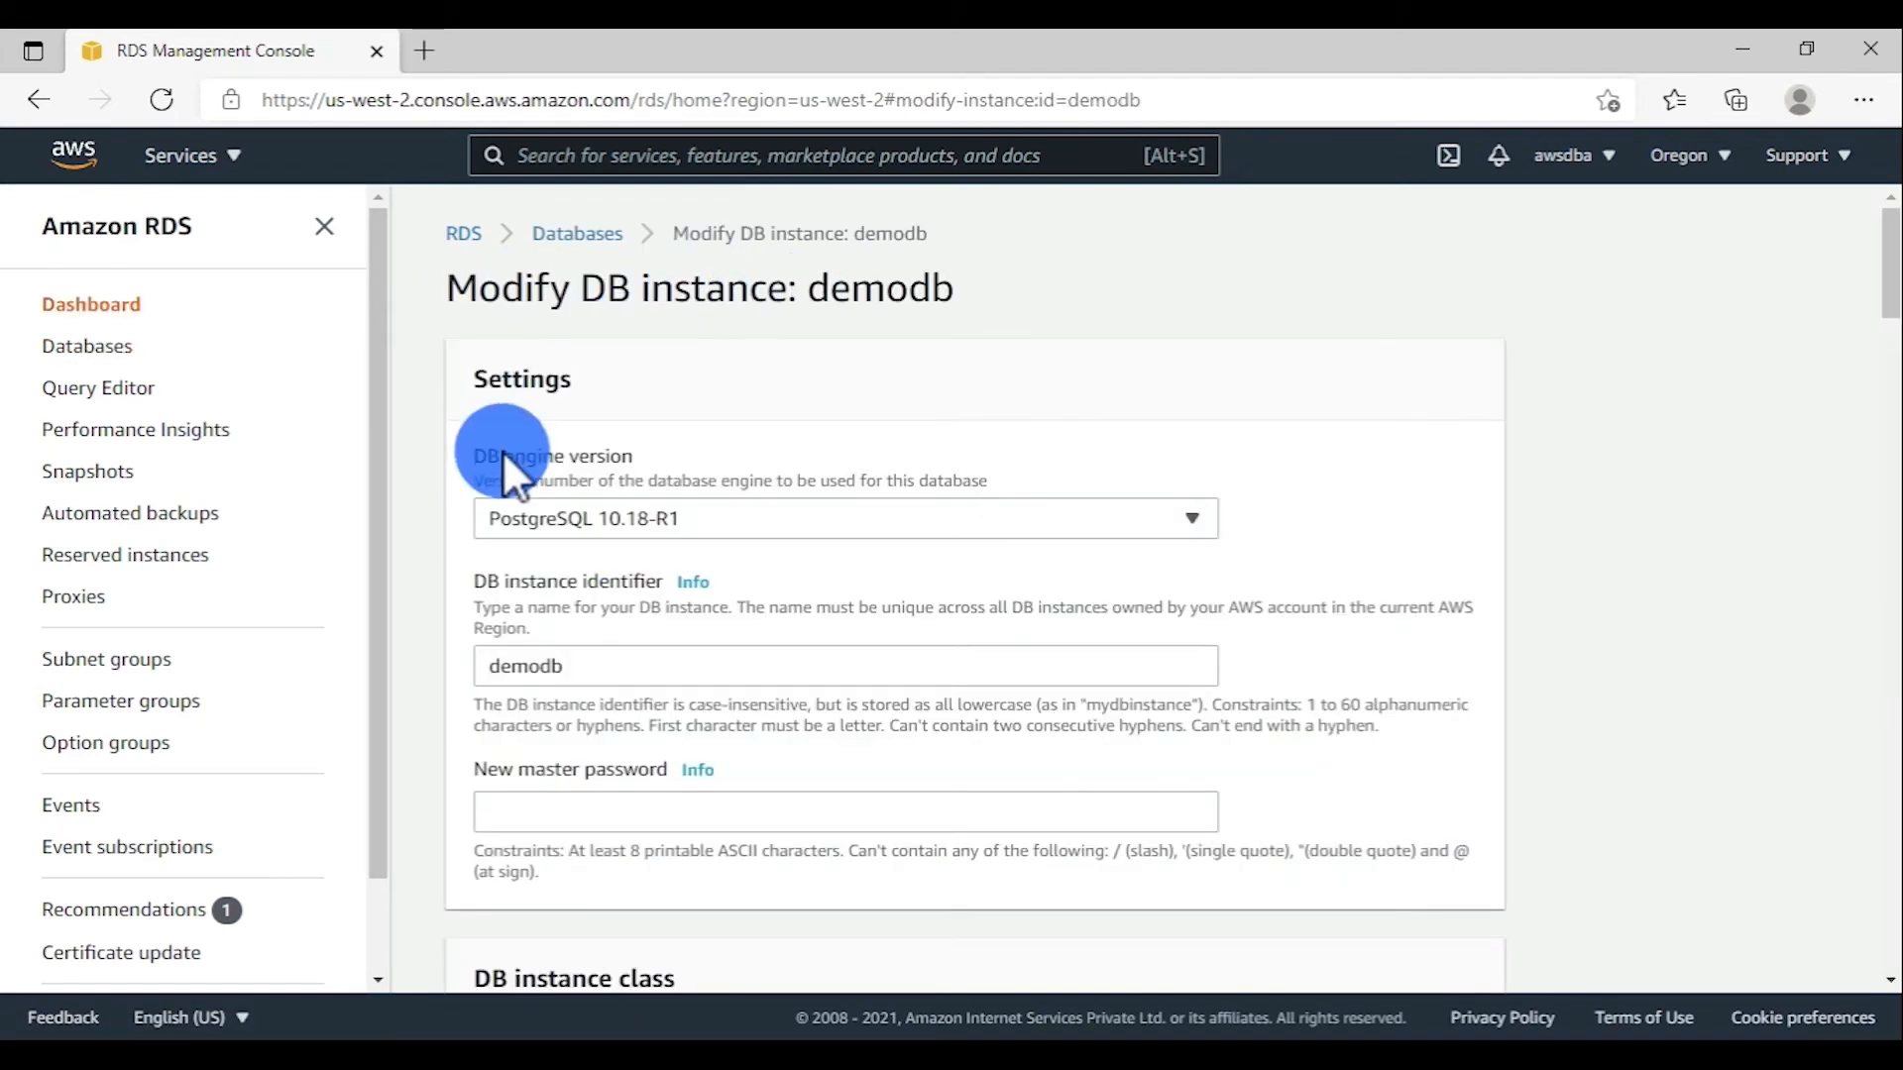
click(657, 525)
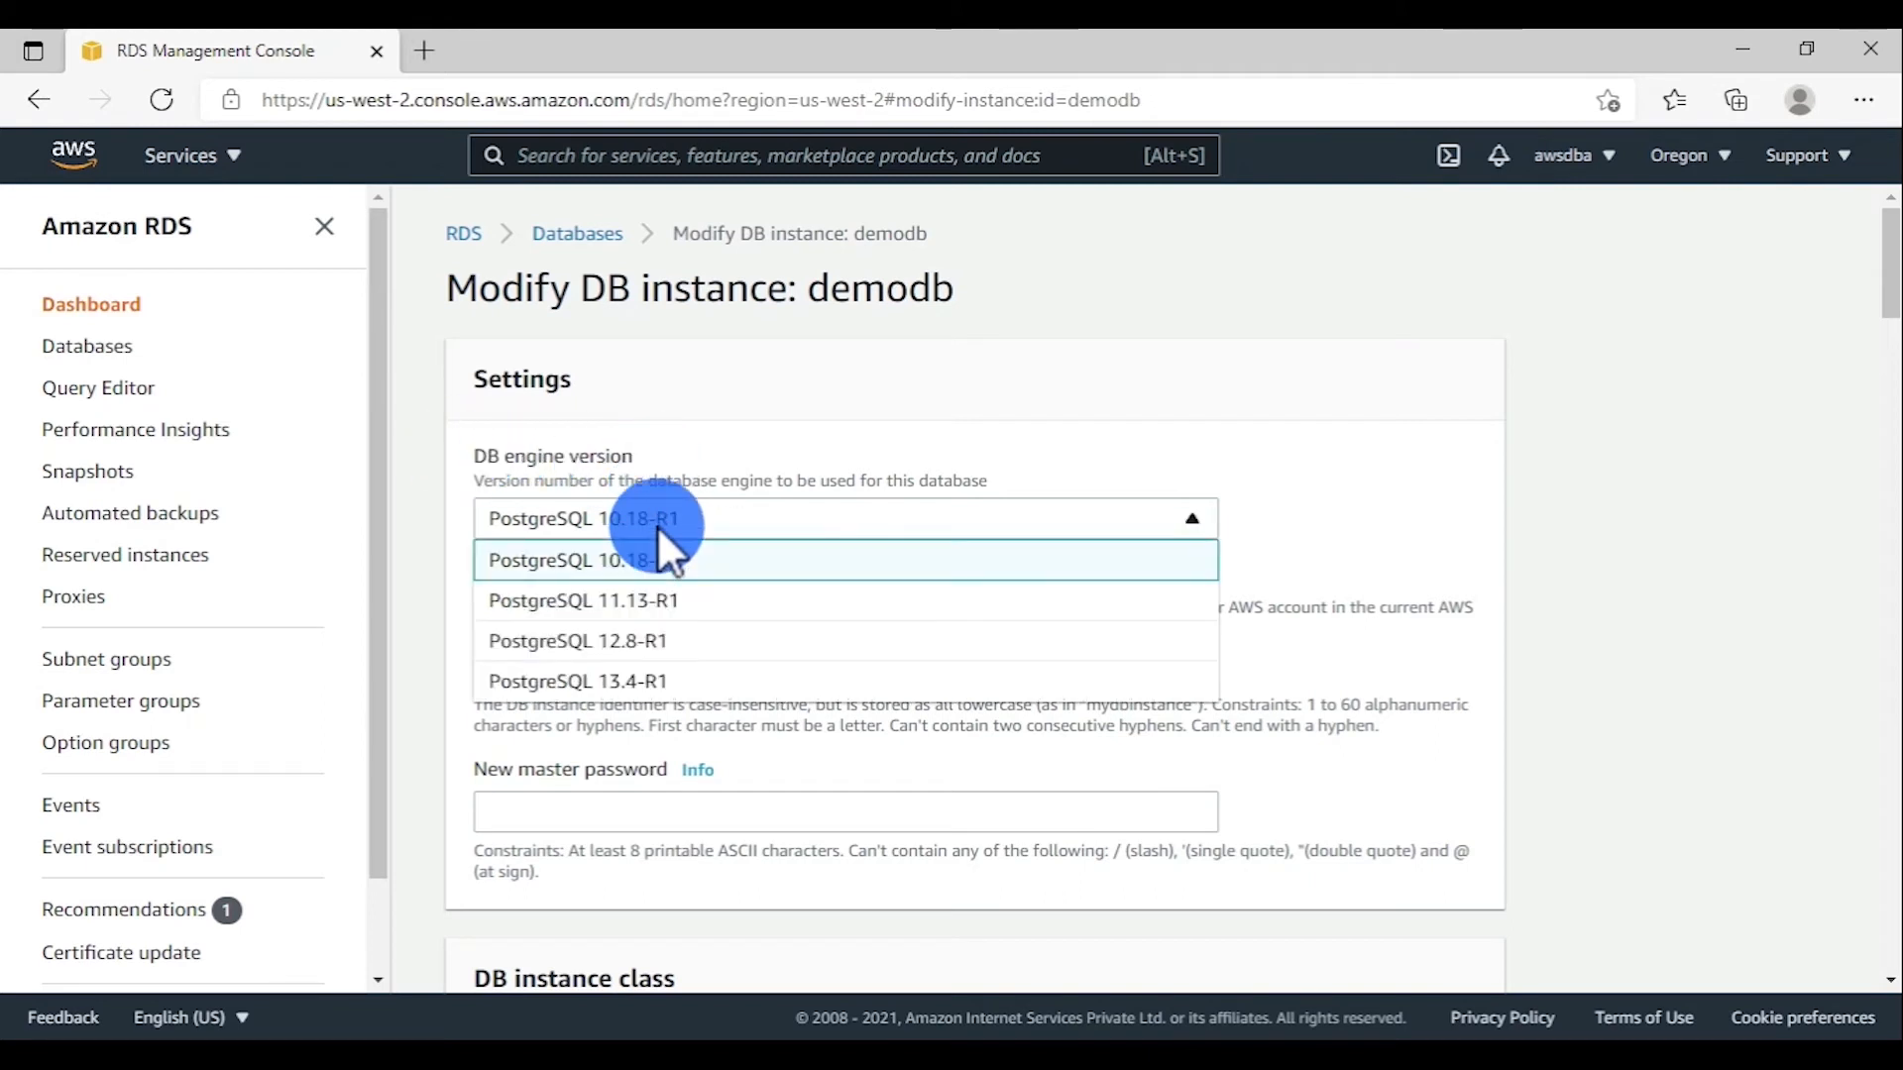
click(625, 683)
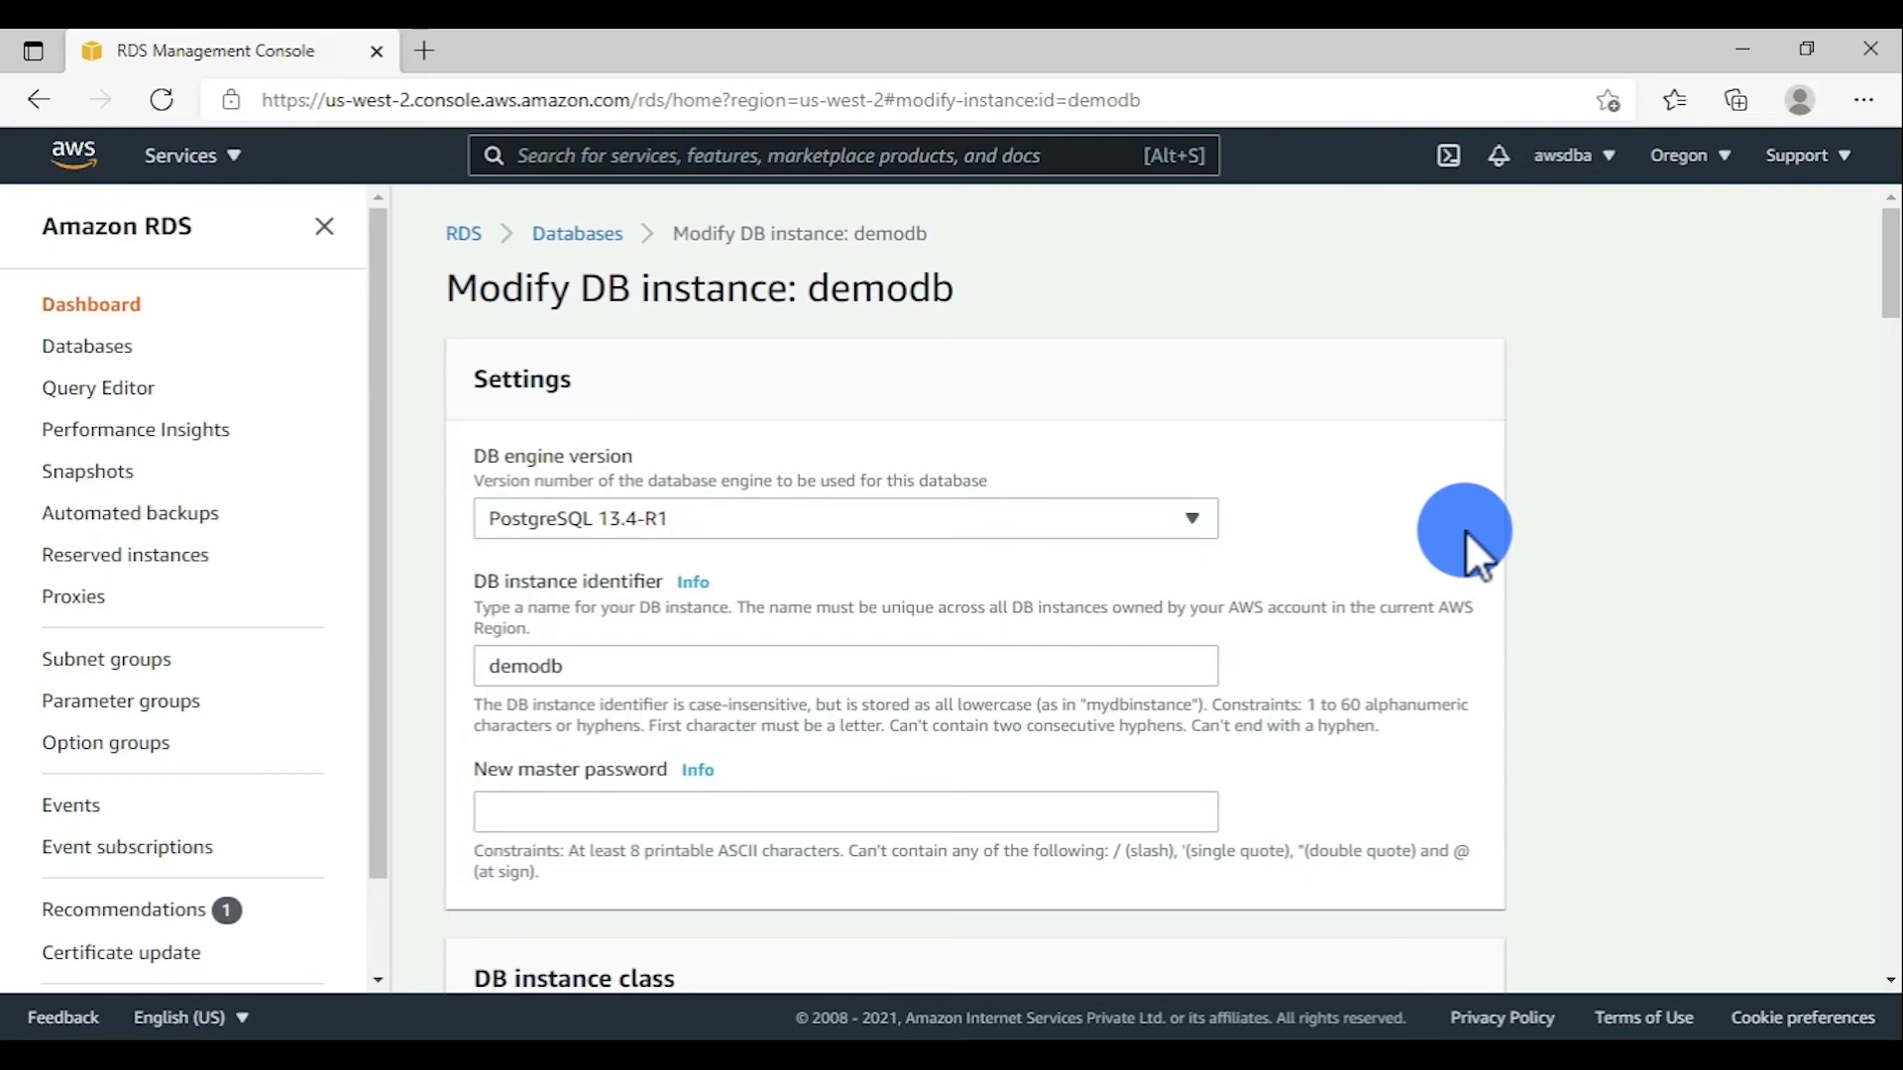
Continue to the modification summary, choose to apply the 13.4 upgrade immediately, and submit the demodb modification.
scroll(1465, 529, down, 20)
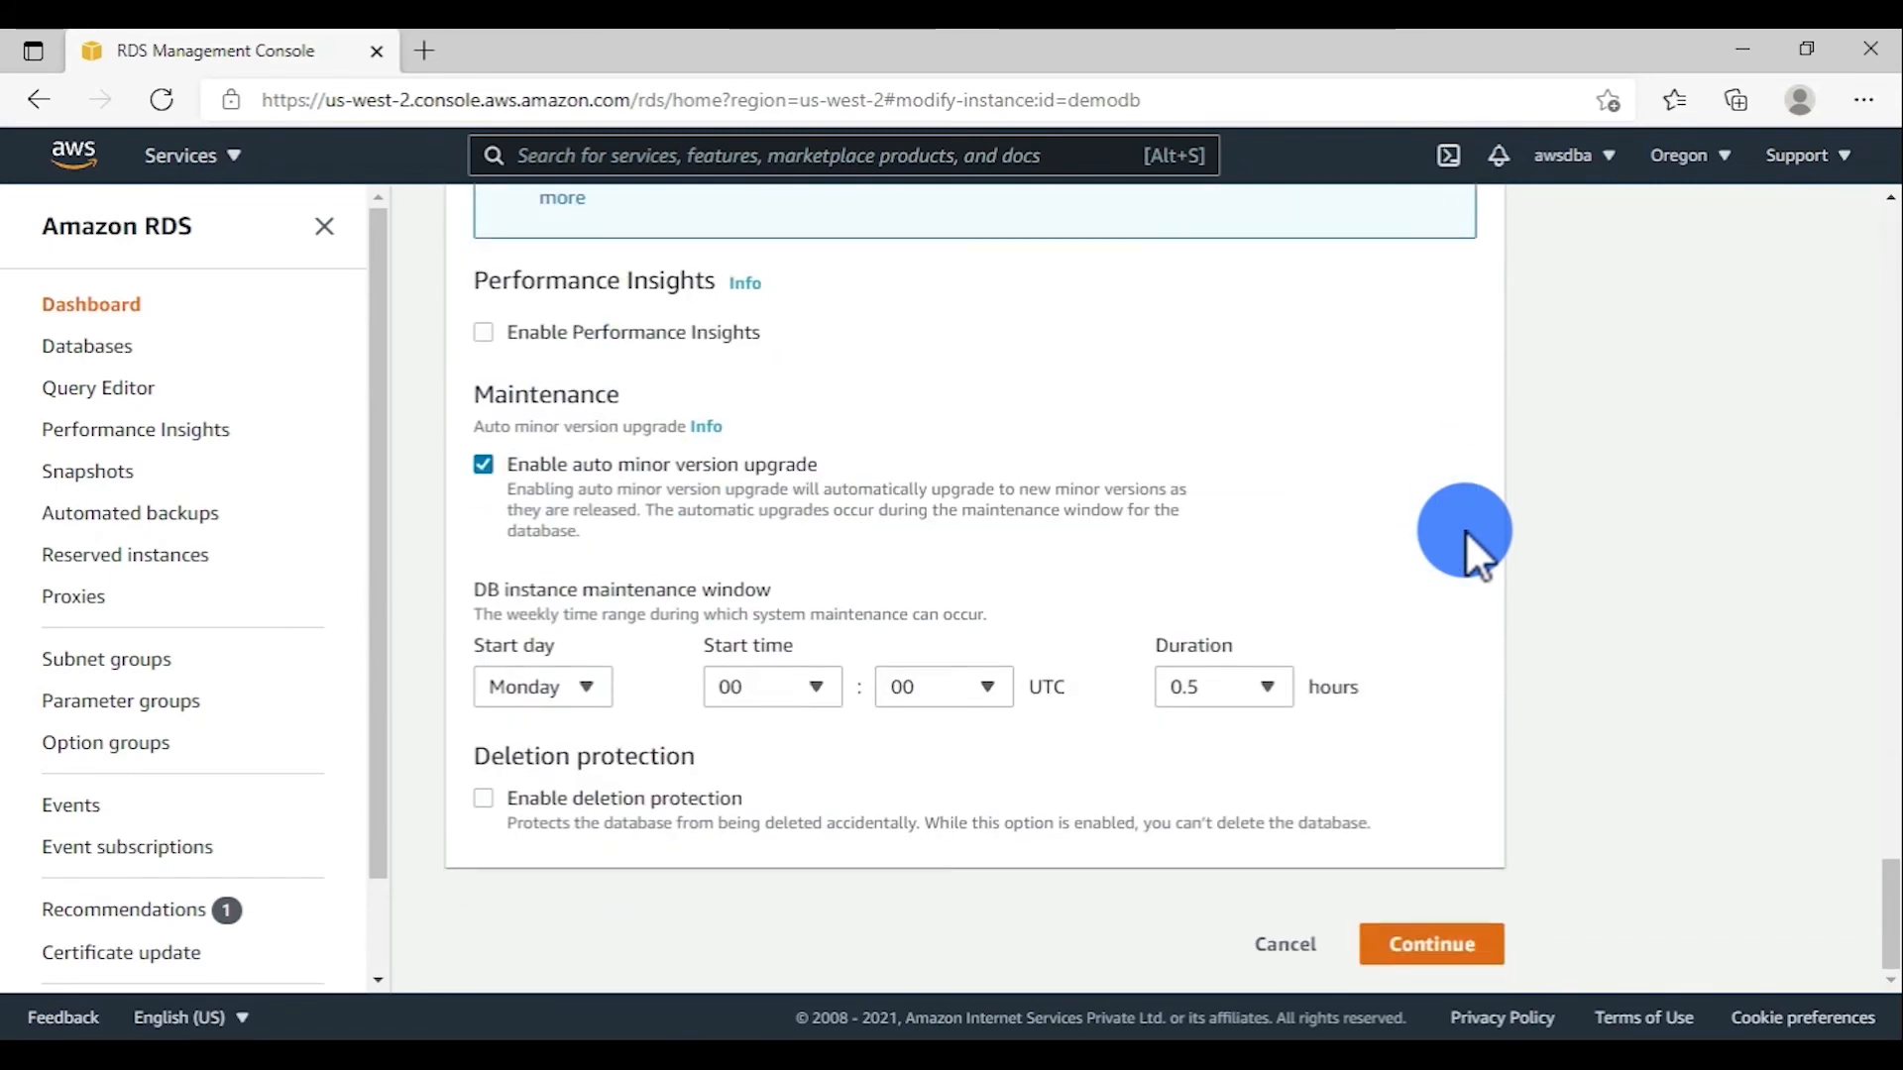
click(1435, 949)
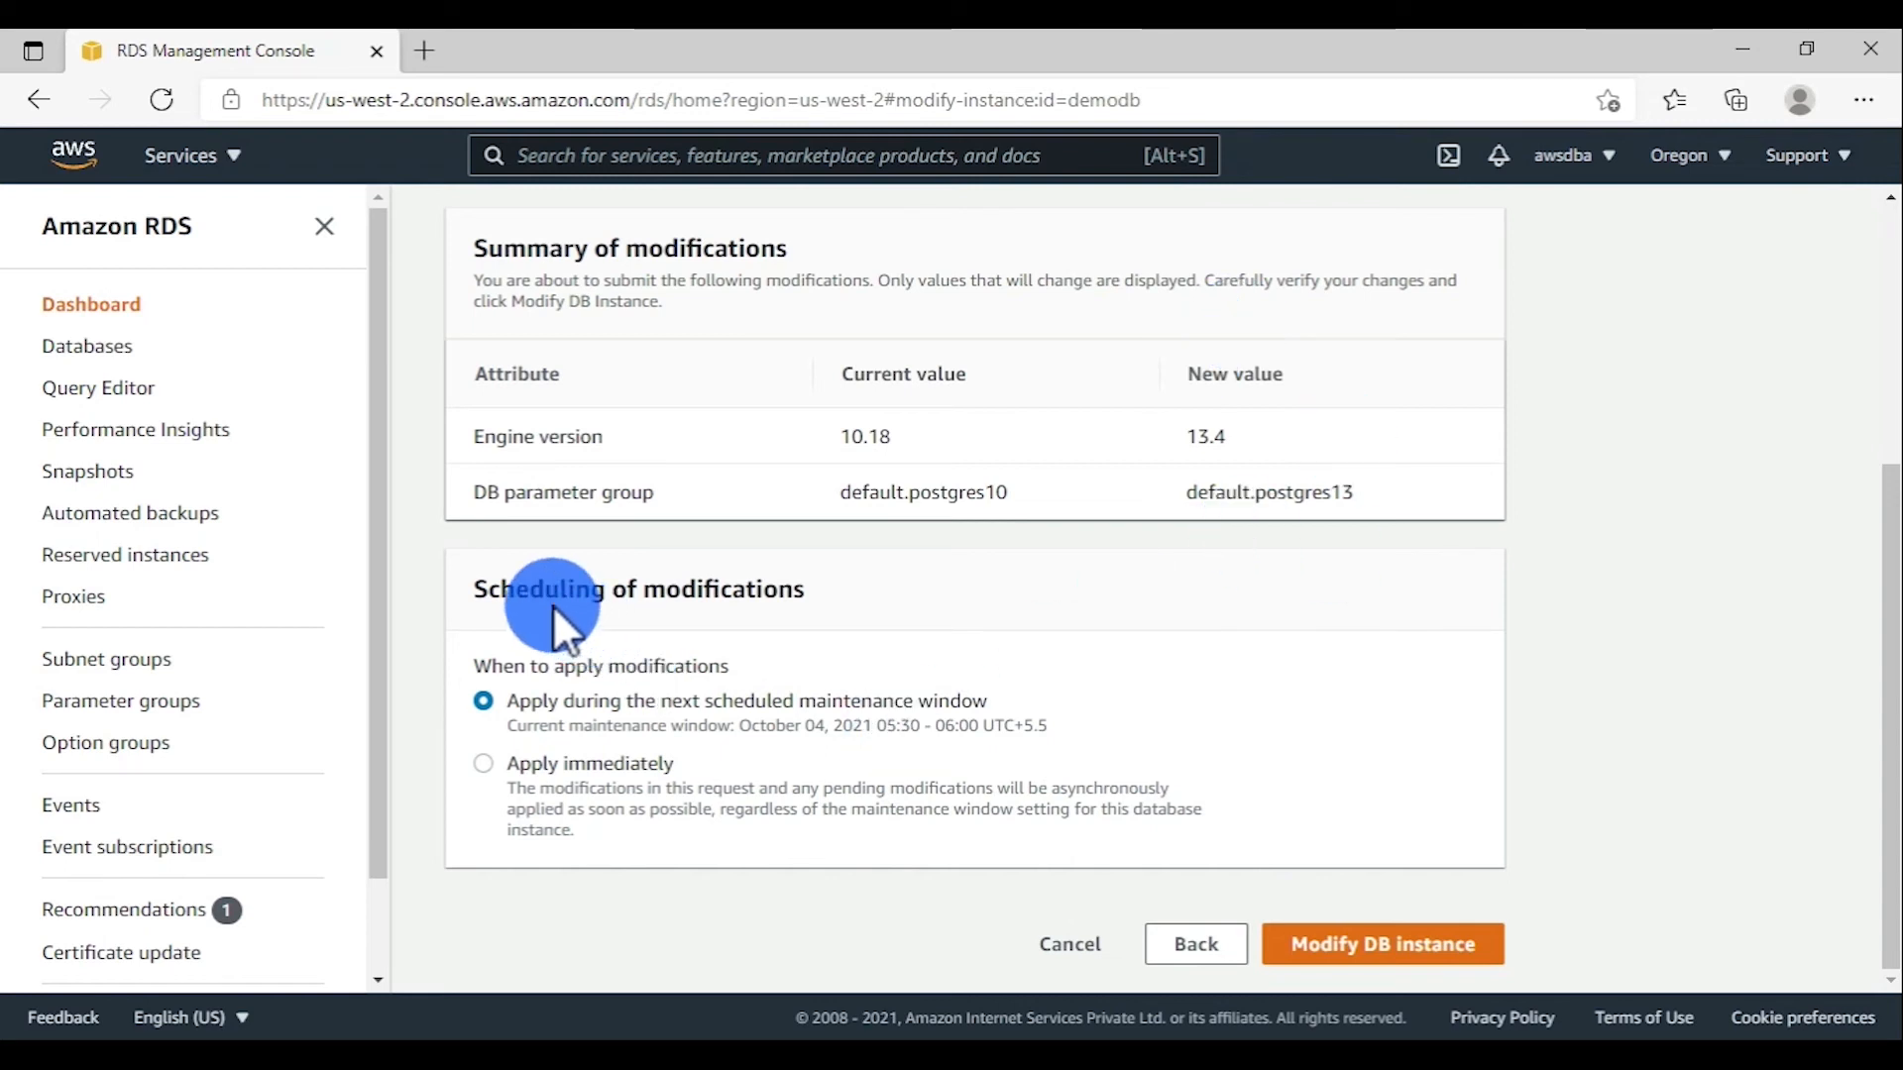
click(485, 765)
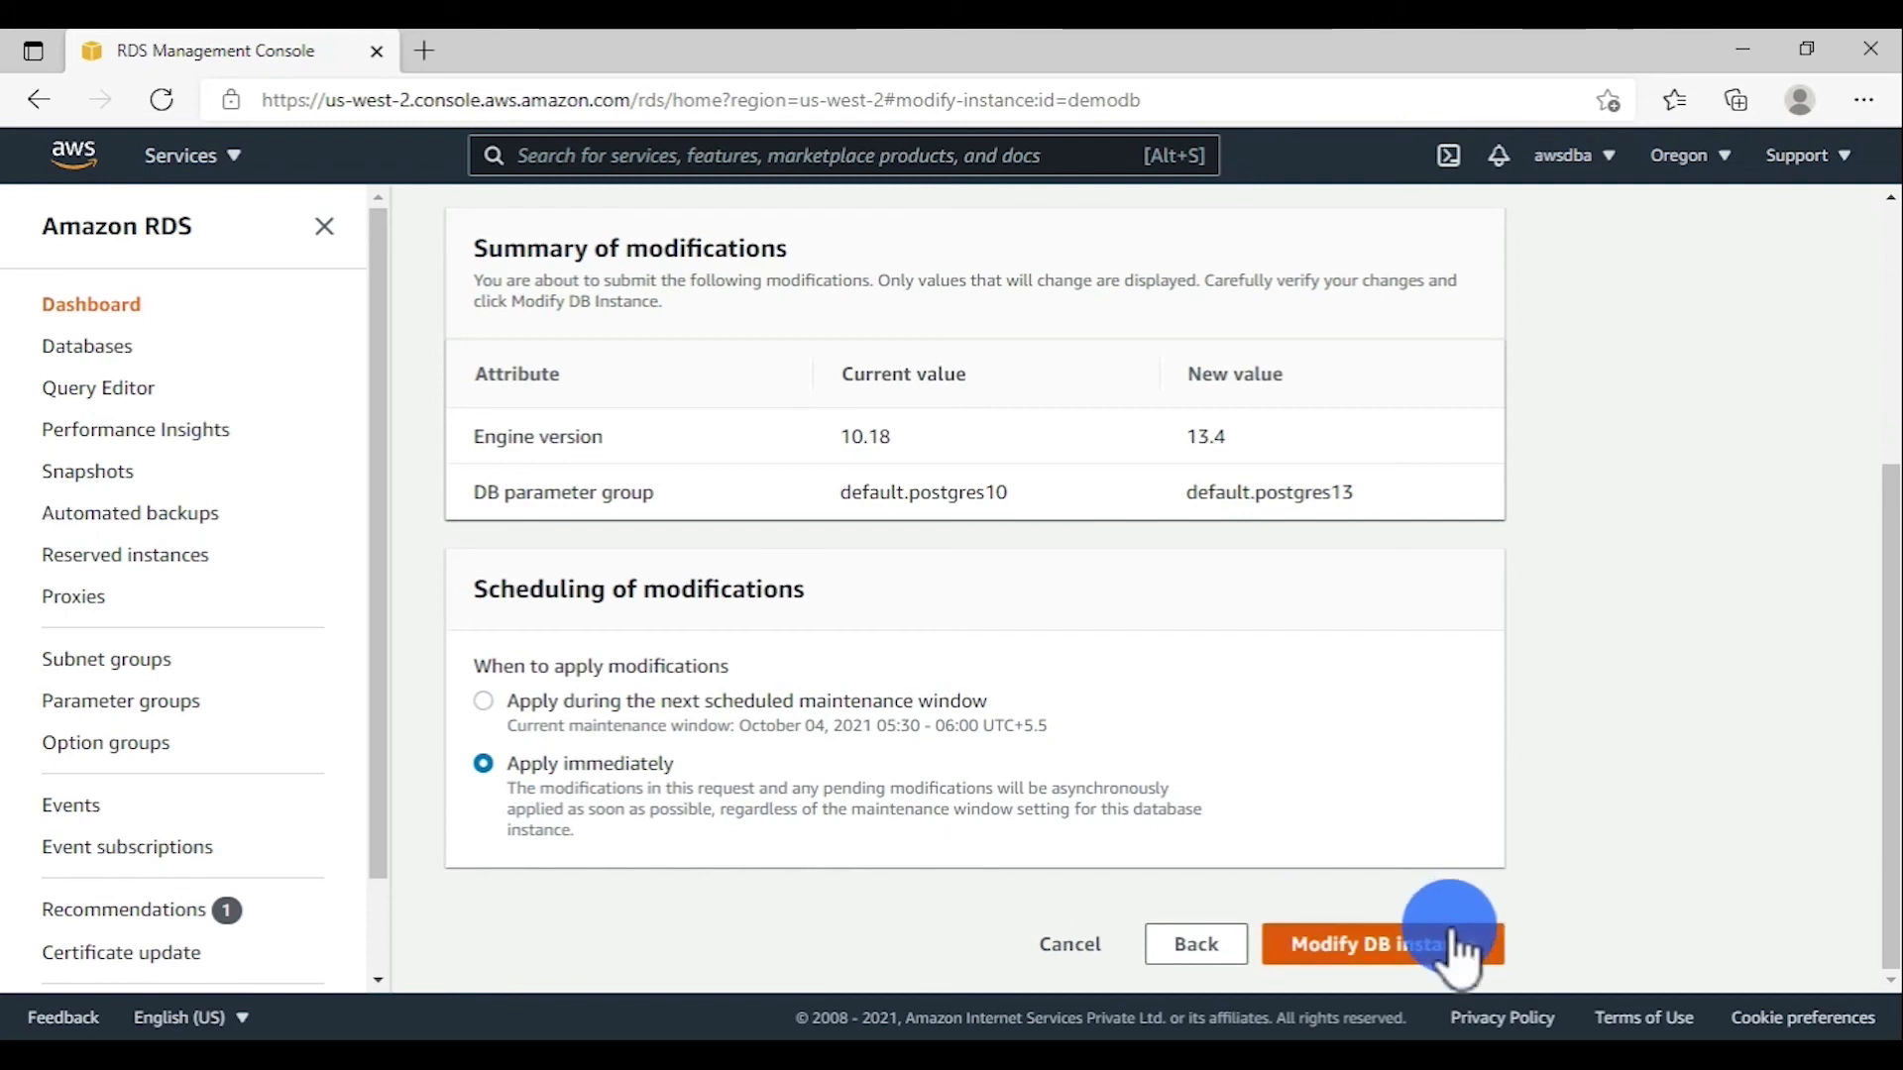
click(1407, 966)
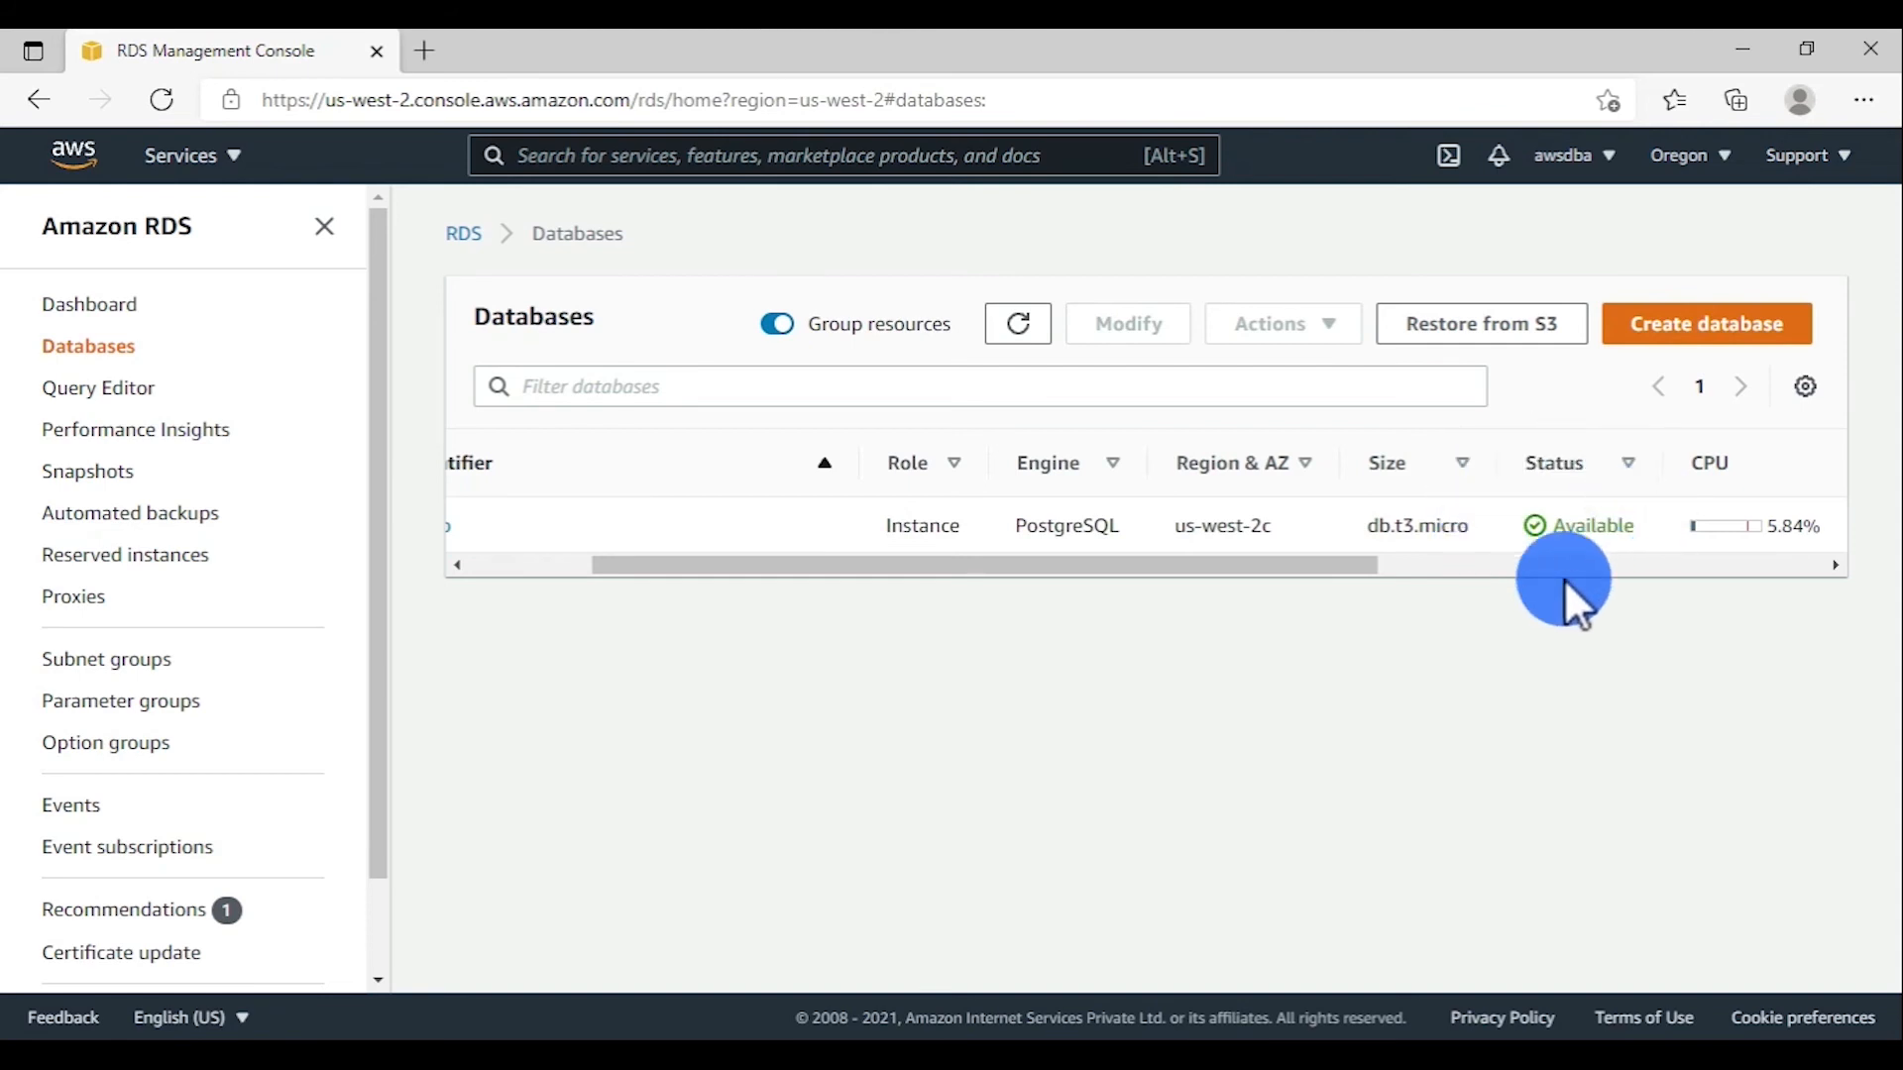
Open the demodb details from the databases list and check the configuration's engine version following the second upgrade.
scroll(1453, 502, left, 3)
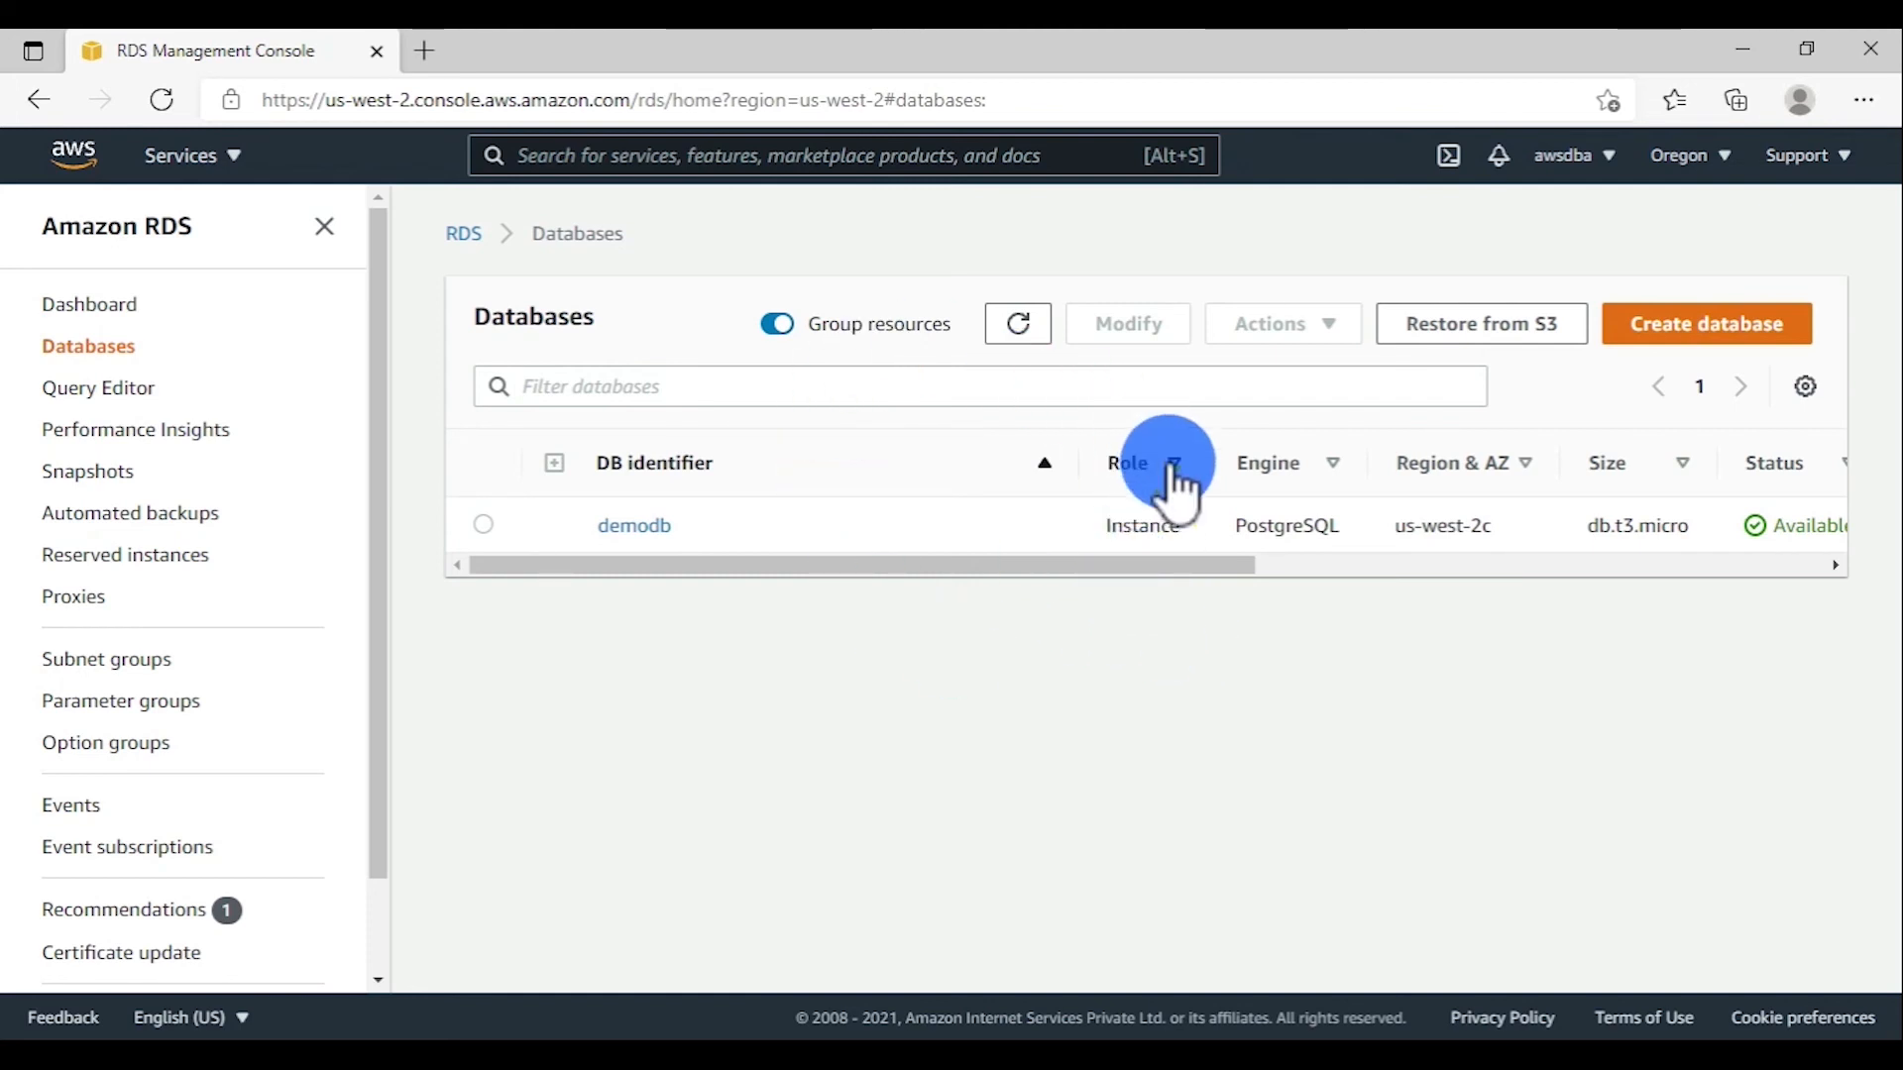
click(659, 530)
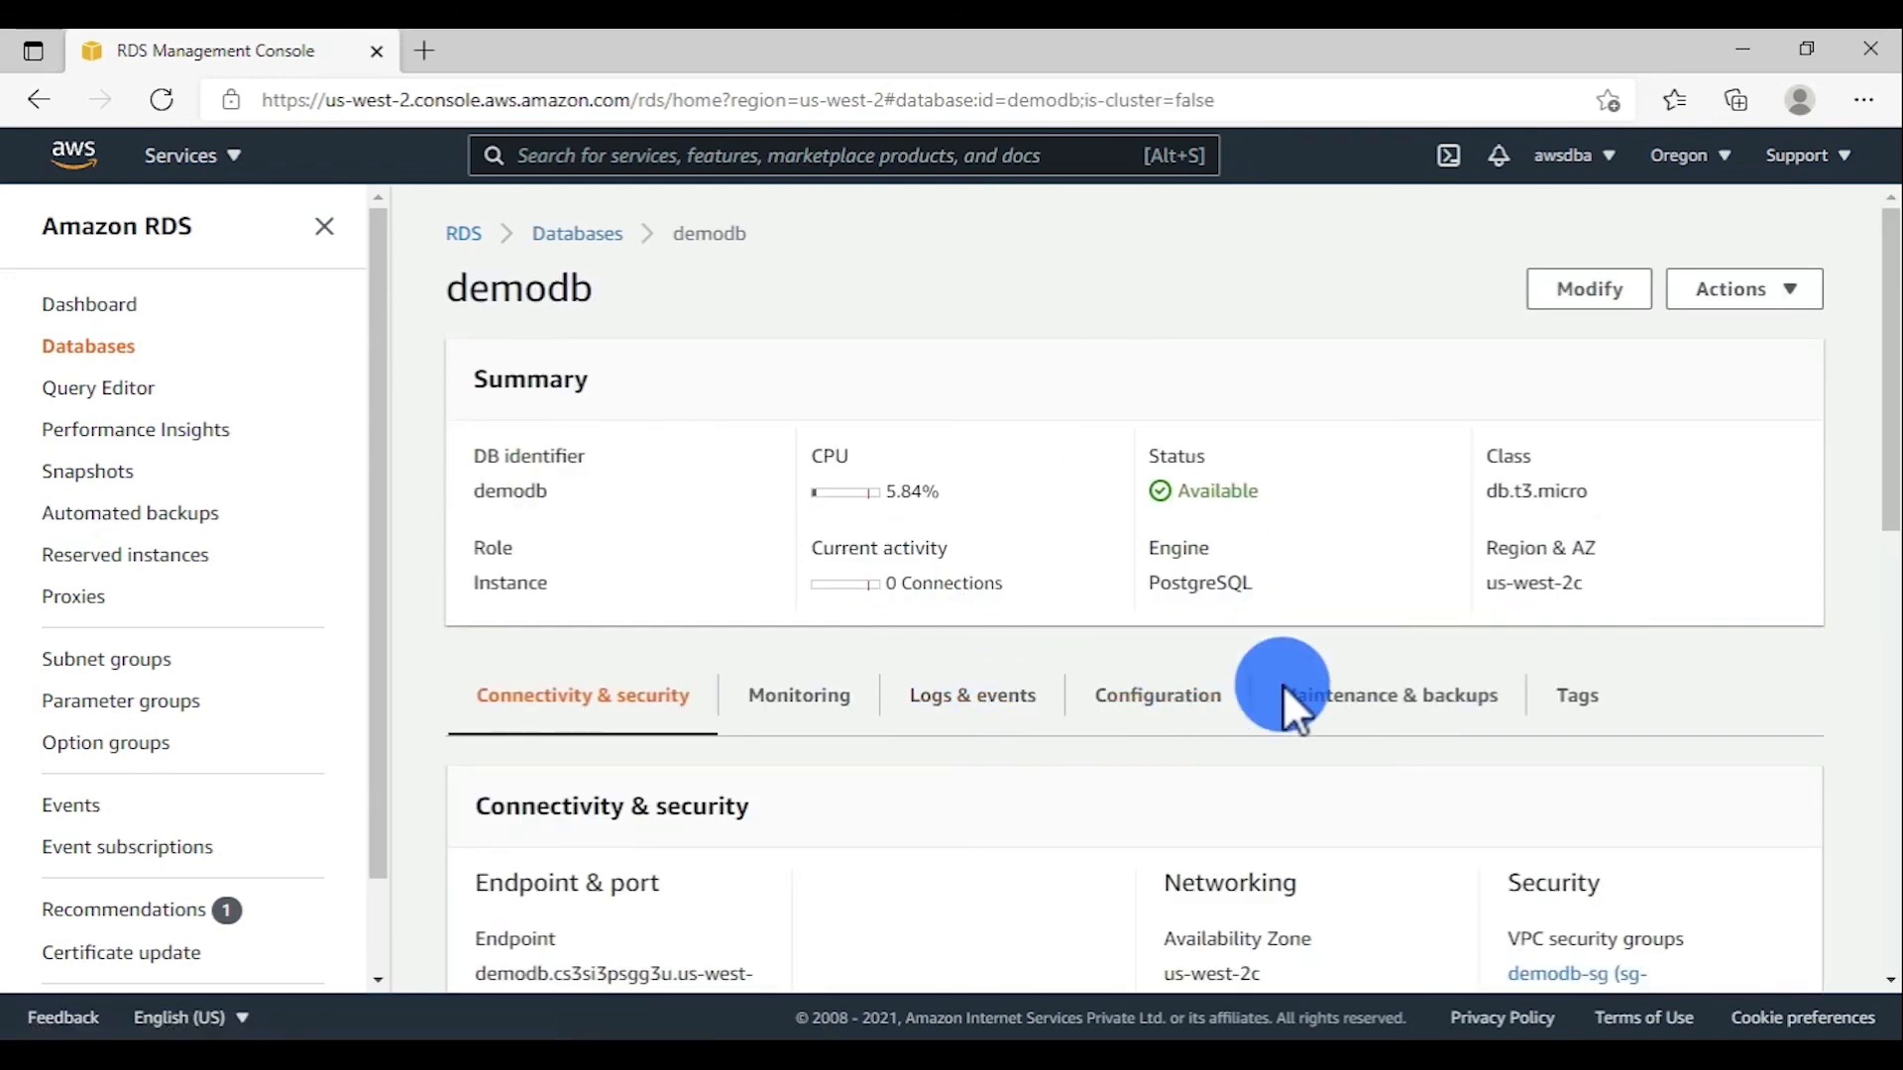
click(1174, 704)
scroll(1227, 684, down, 3)
scroll(1225, 683, down, 1)
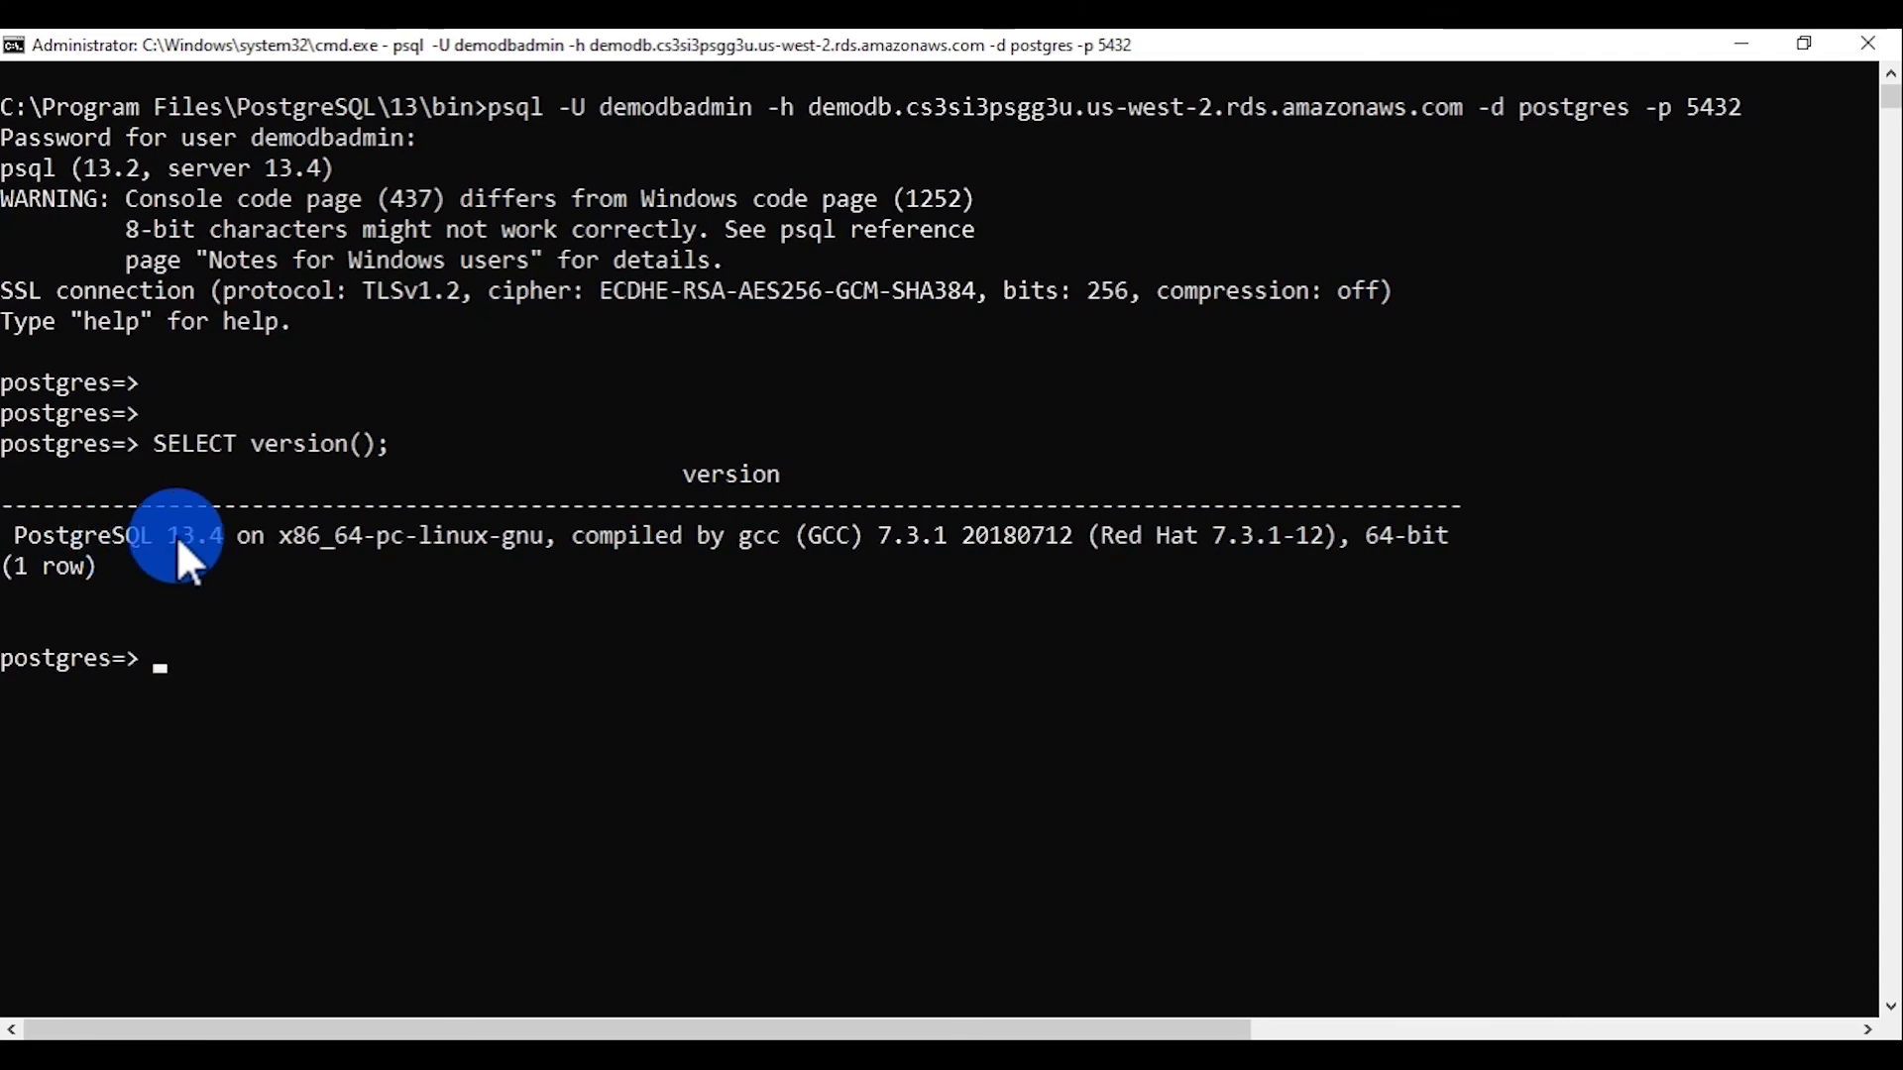
In the psql session, query pg_available_extensions for the PostGIS and address_standardizer extensions, and return to the RDS console.
key(ctrl+v)
key(Return)
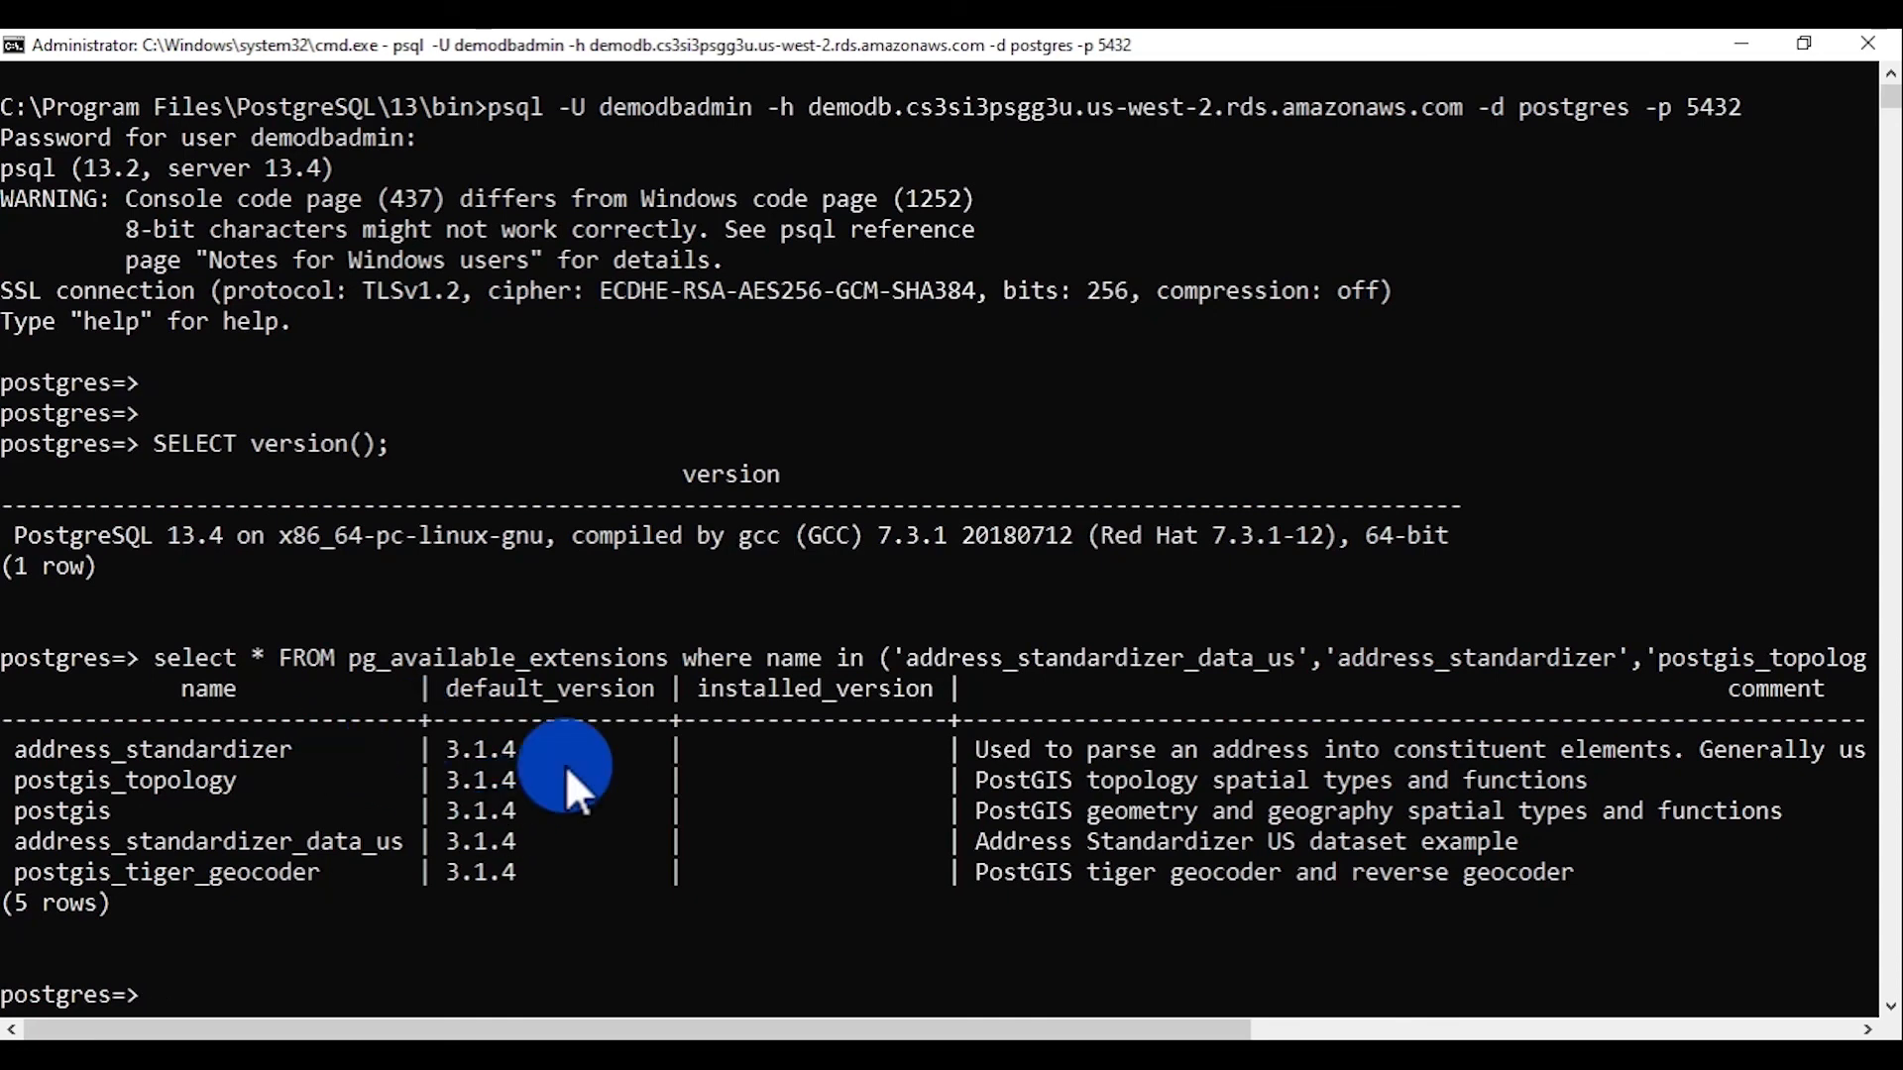
key(alt+Tab)
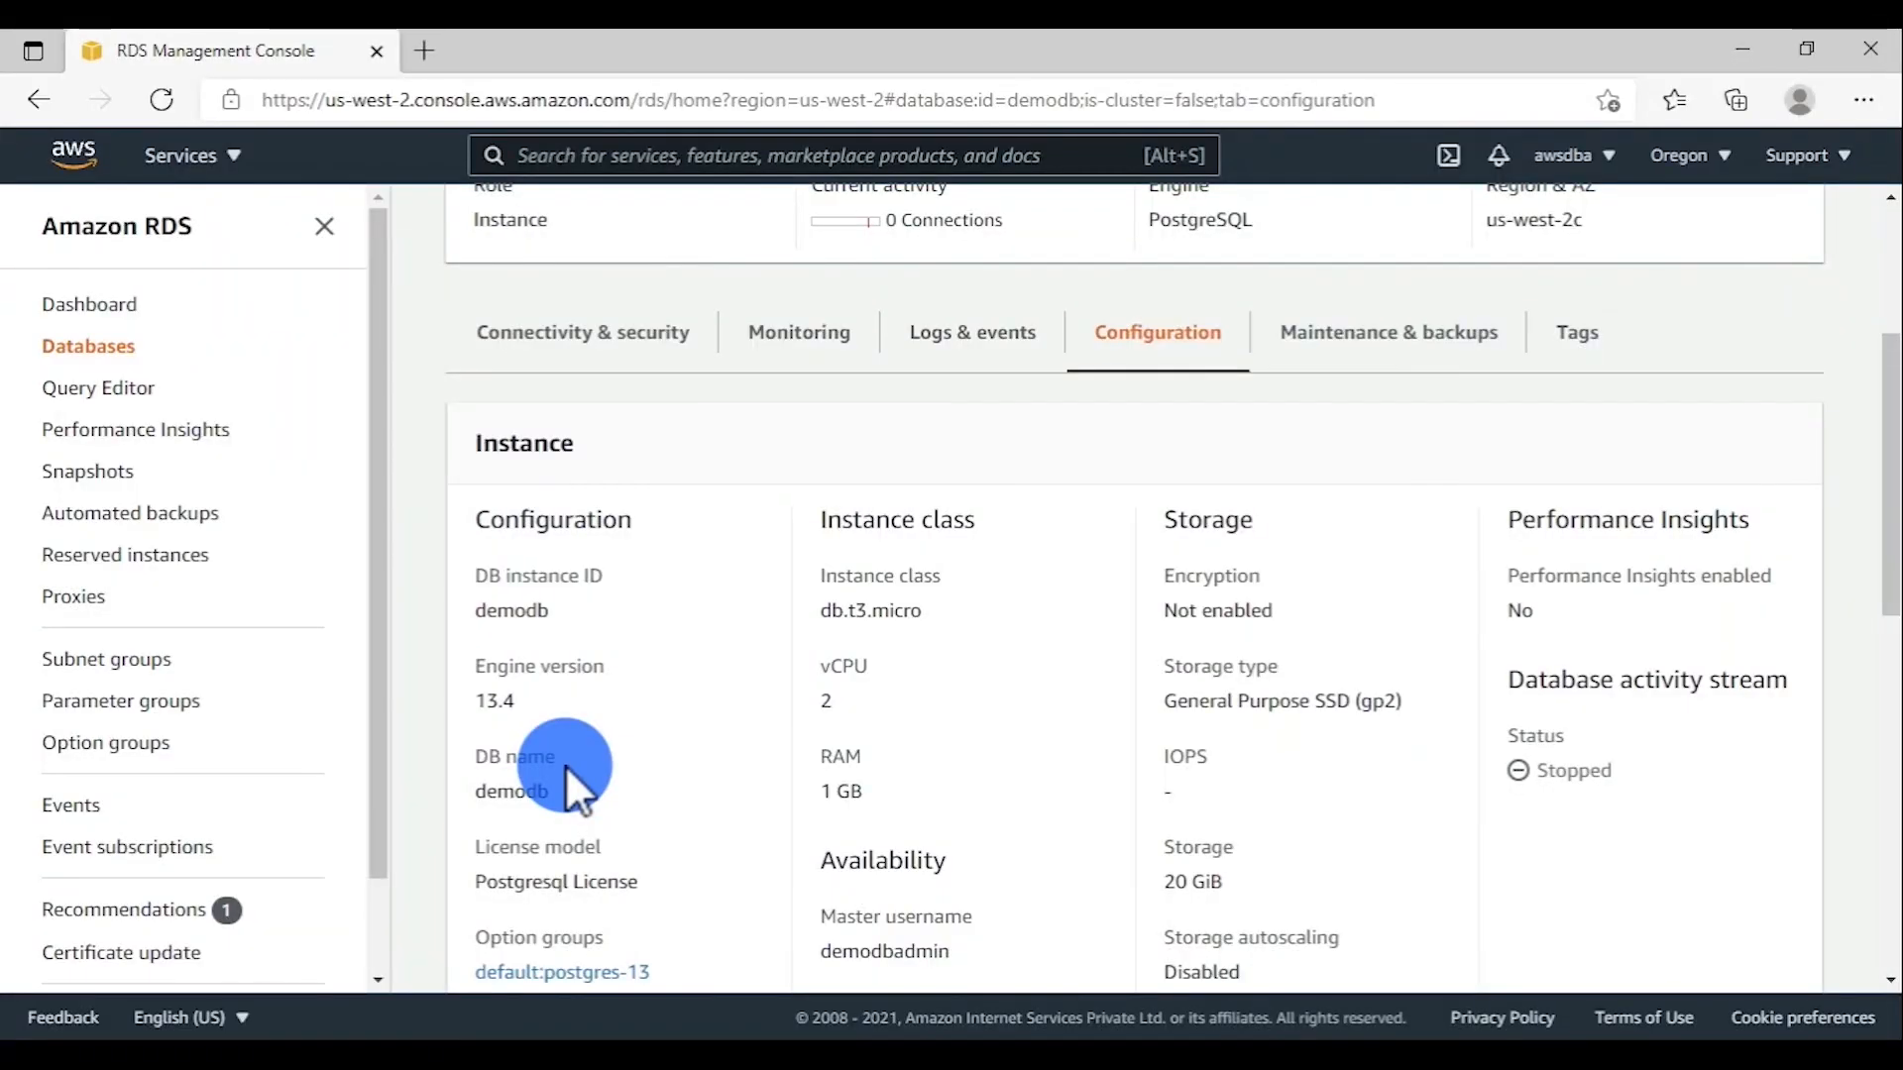